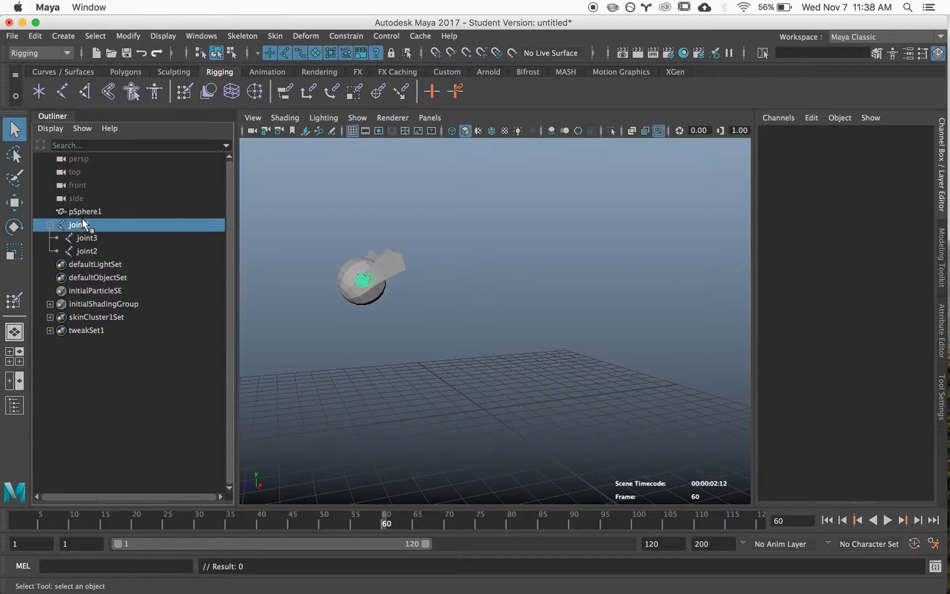
# Step: Set joint1's Translate X, Y, Z and Rotate X, Y, Z to 0 at frame 65
pyautogui.moveTo(357, 520); pyautogui.dragTo(383, 520)
pyautogui.keyDown('alt'); pyautogui.moveTo(374, 430); pyautogui.dragTo(420, 424); pyautogui.keyUp('alt')
pyautogui.keyDown('alt'); pyautogui.moveTo(420, 424); pyautogui.dragTo(421, 420, button='right'); pyautogui.keyUp('alt')
pyautogui.keyDown('alt'); pyautogui.moveTo(420, 420); pyautogui.dragTo(409, 416); pyautogui.keyUp('alt')
pyautogui.moveTo(392, 526)
pyautogui.mouseDown()
pyautogui.moveTo(409, 524)
pyautogui.moveTo(387, 528)
pyautogui.mouseUp()
pyautogui.moveTo(25, 525); pyautogui.dragTo(413, 527)
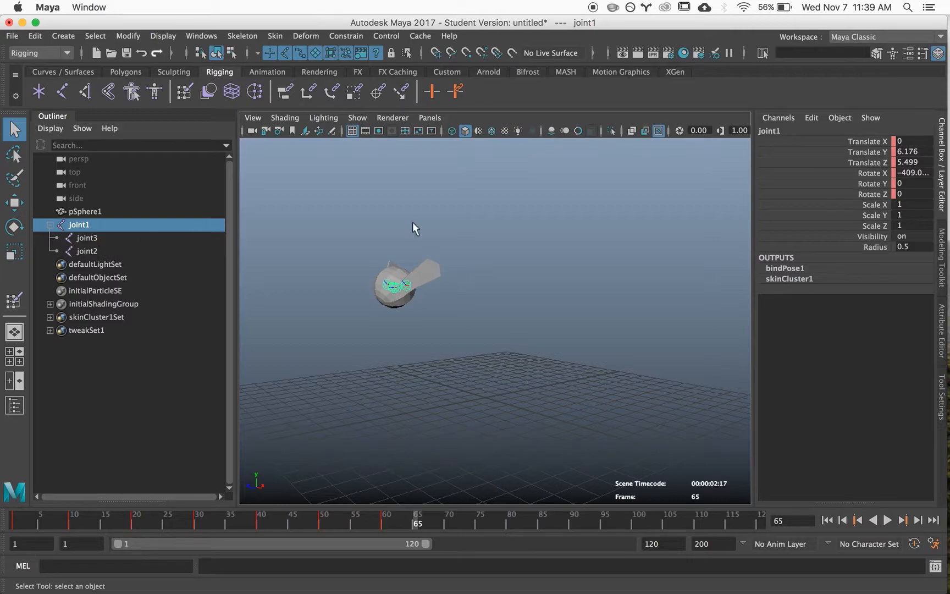
pyautogui.moveTo(905, 141); pyautogui.dragTo(918, 194)
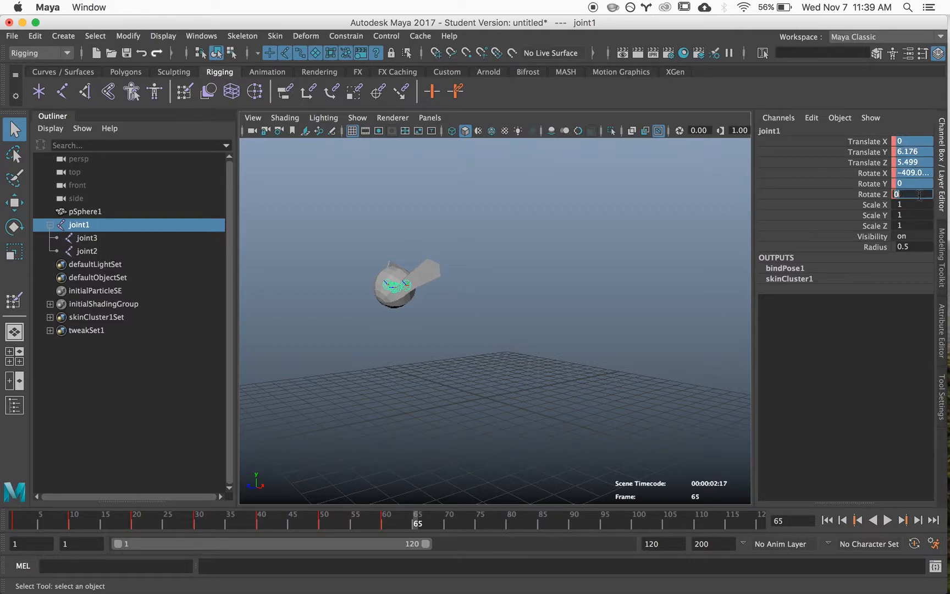
pyautogui.press('Return')
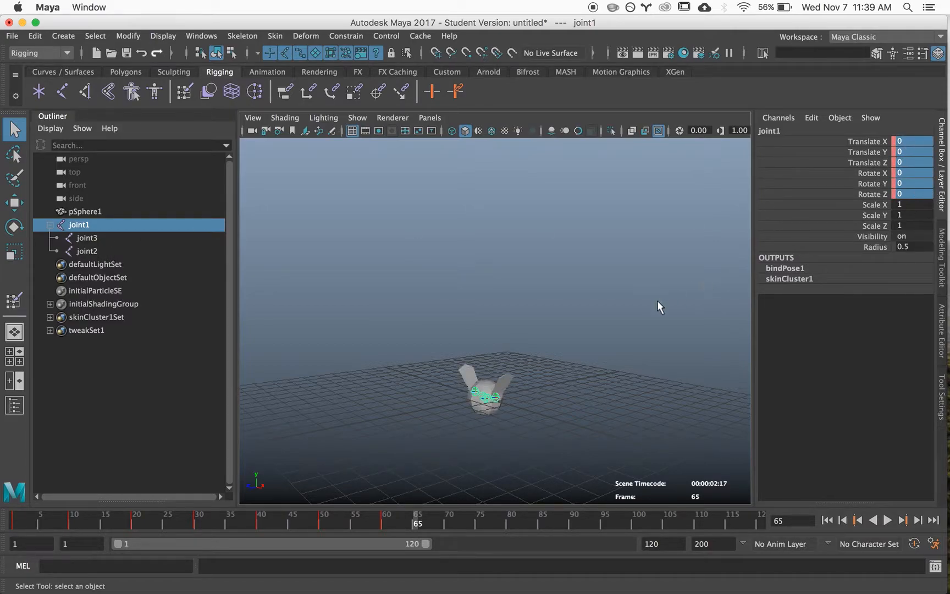
# Step: Set the rotation of joint2 and joint3 to 0 and key all three joints at frame 65
pyautogui.moveTo(124, 254); pyautogui.dragTo(106, 244)
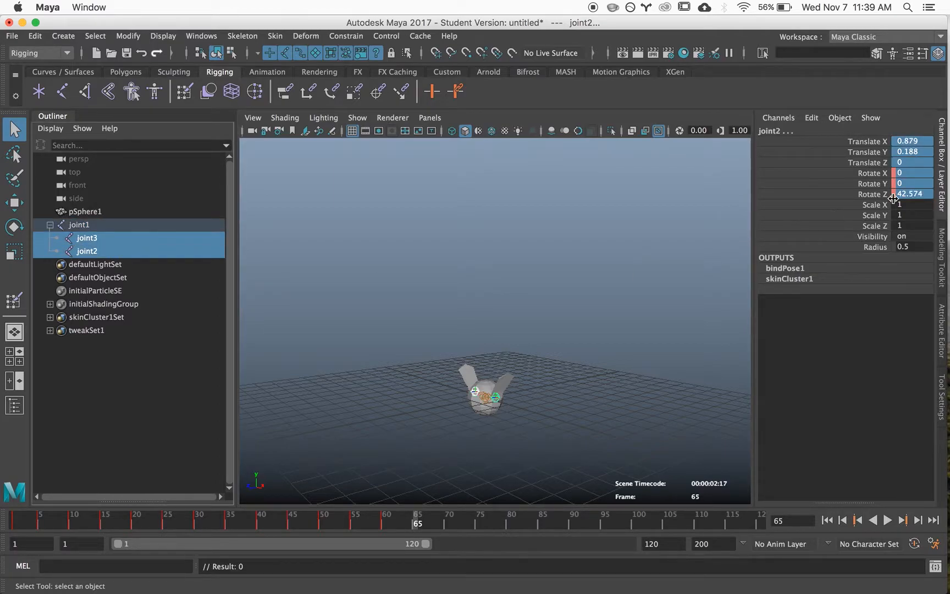
pyautogui.moveTo(908, 183); pyautogui.dragTo(908, 174)
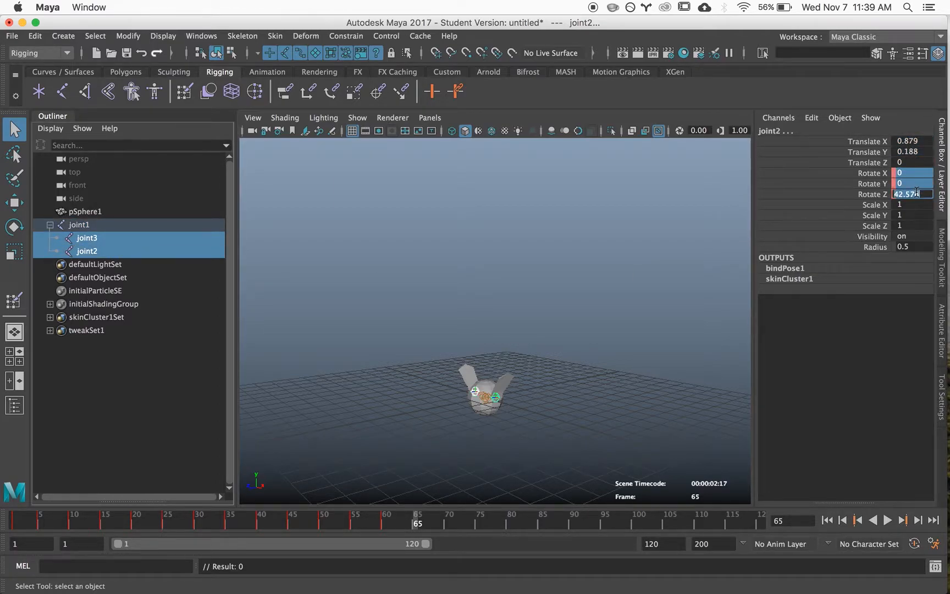
pyautogui.write('0')
pyautogui.press('Return')
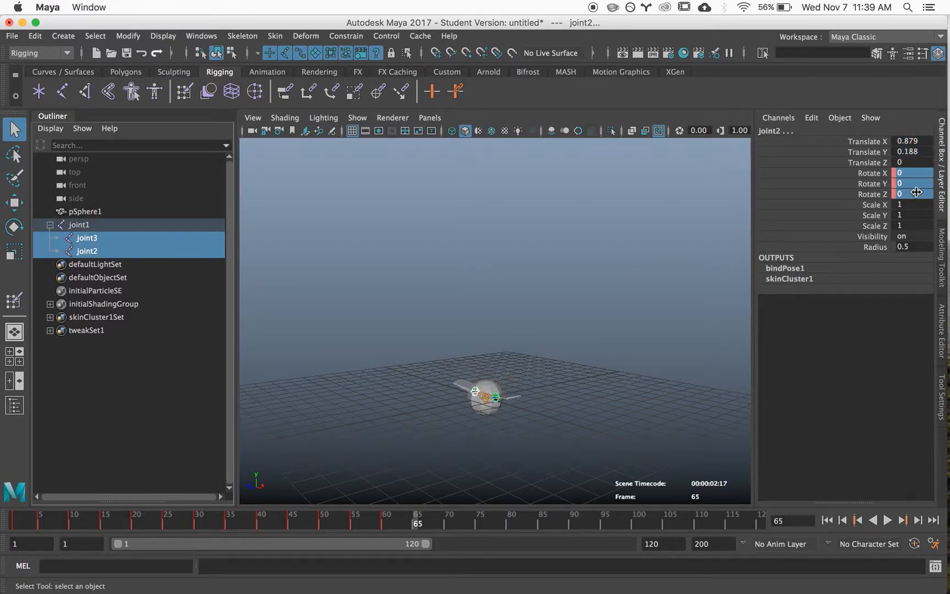
pyautogui.click(90, 224)
pyautogui.keyDown('shift'); pyautogui.click(97, 249); pyautogui.keyUp('shift')
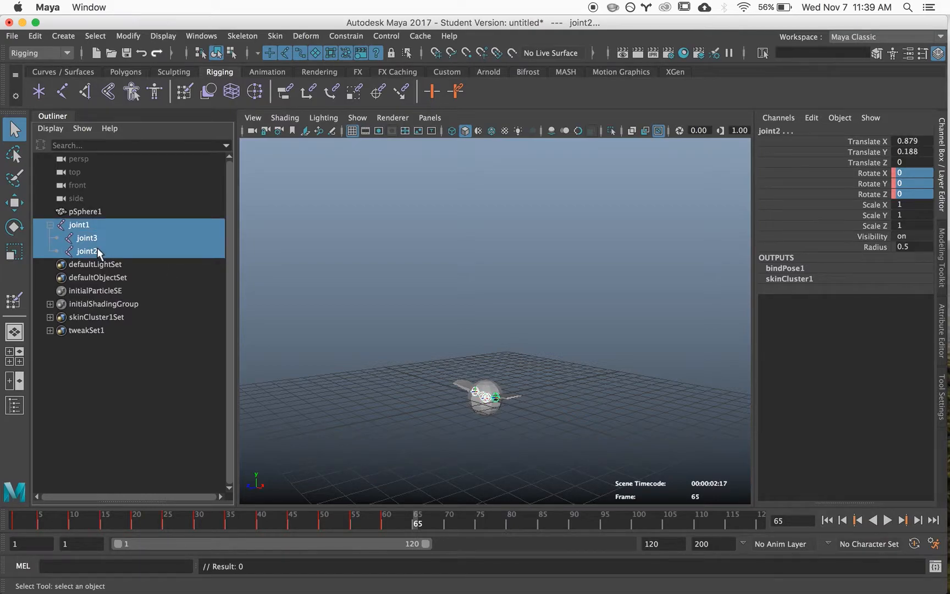
pyautogui.click(306, 282)
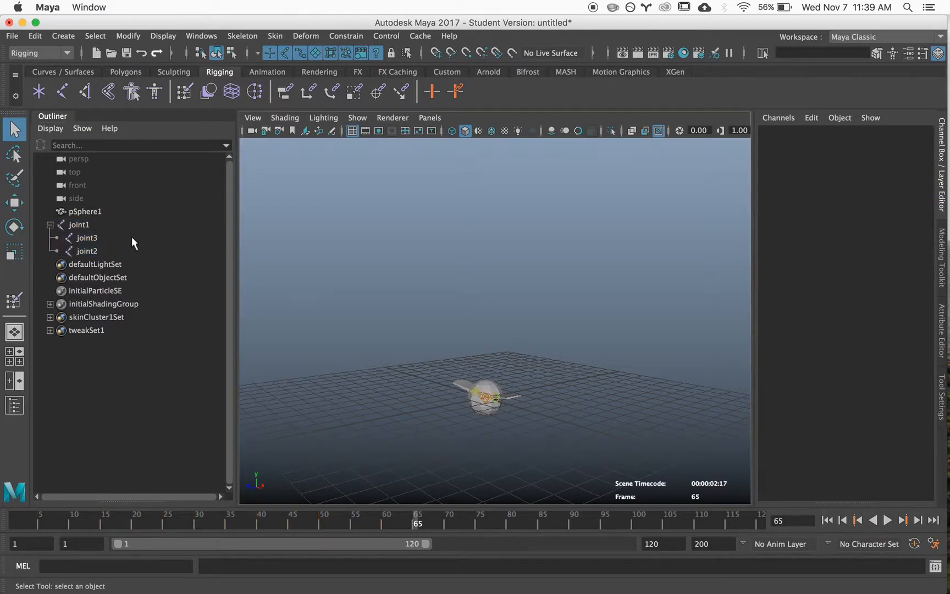
# Step: Raise joint1 to a Translate Y of about 1.607 at frame 70 and key it
pyautogui.click(127, 226)
pyautogui.moveTo(416, 520)
pyautogui.mouseDown()
pyautogui.moveTo(381, 523)
pyautogui.moveTo(413, 526)
pyautogui.mouseUp()
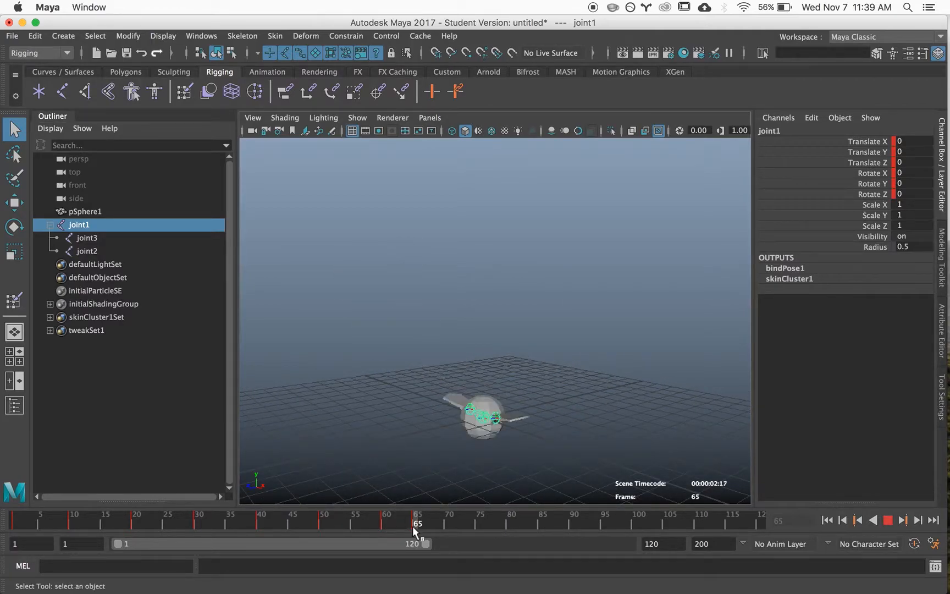
pyautogui.keyDown('alt'); pyautogui.moveTo(395, 460); pyautogui.dragTo(407, 495); pyautogui.keyUp('alt')
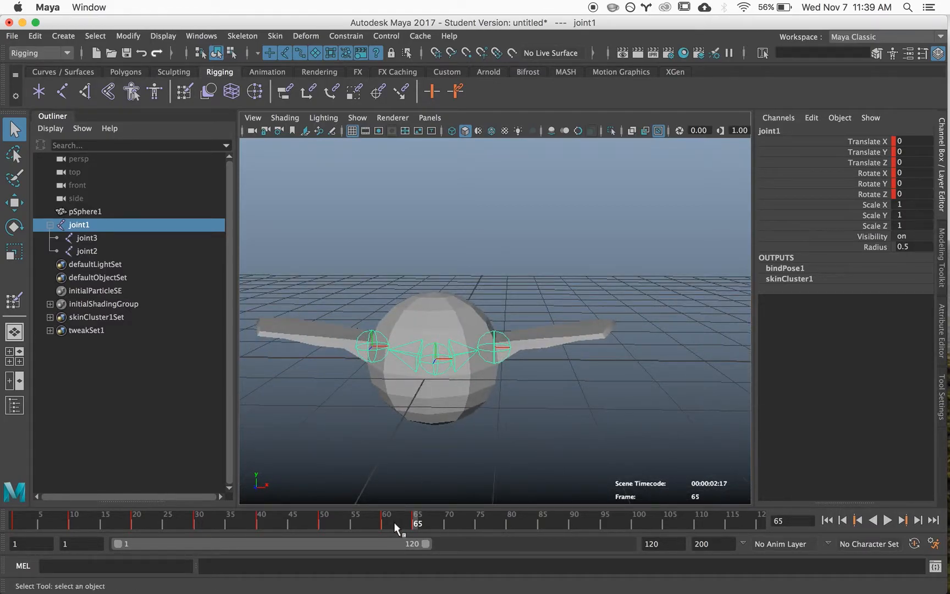
pyautogui.hotkey('alt', 'v')
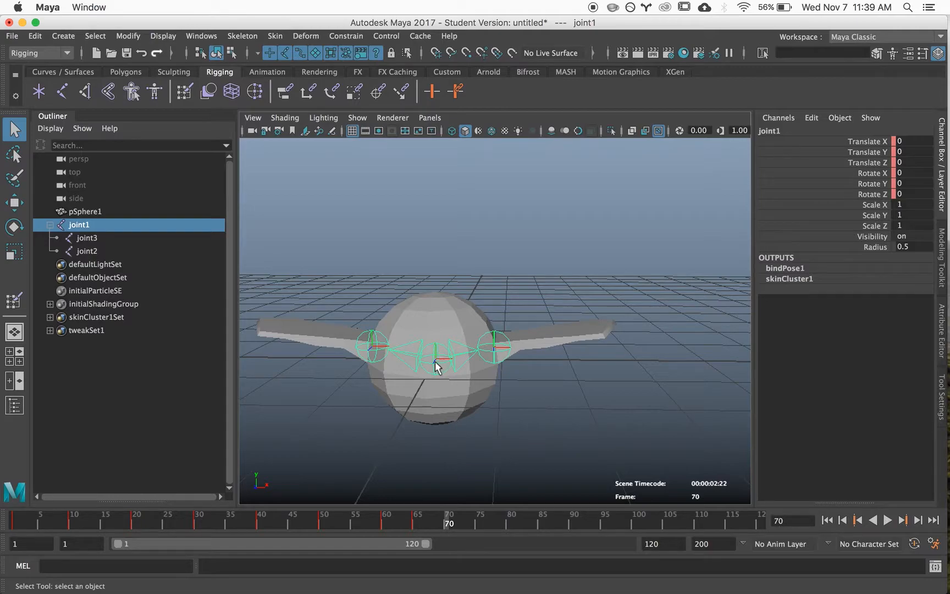
pyautogui.press('w')
pyautogui.moveTo(437, 323); pyautogui.dragTo(422, 220)
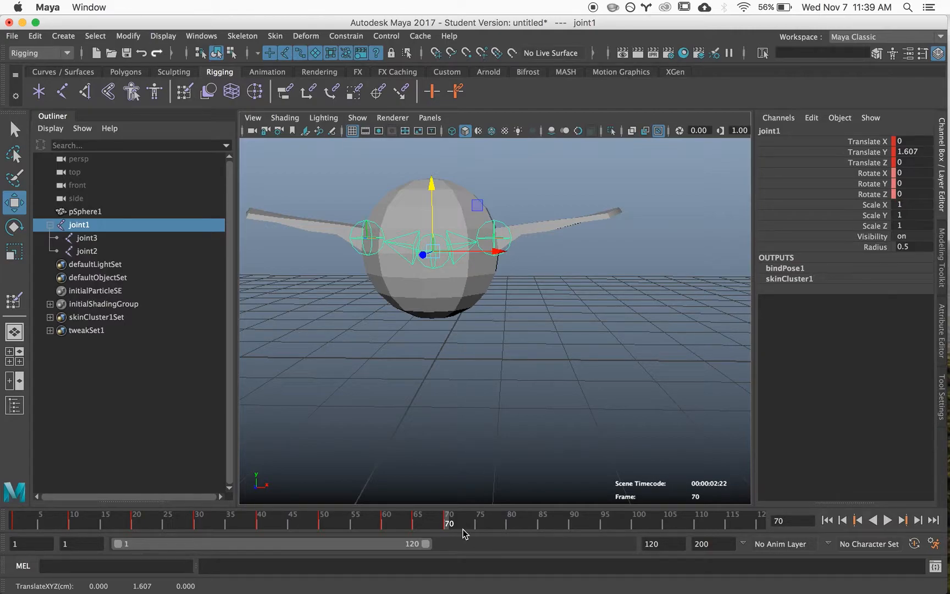
# Step: Lower joint1 to a Translate Y of about 1.226 at frame 75 and key it
pyautogui.hotkey('alt', 'v')
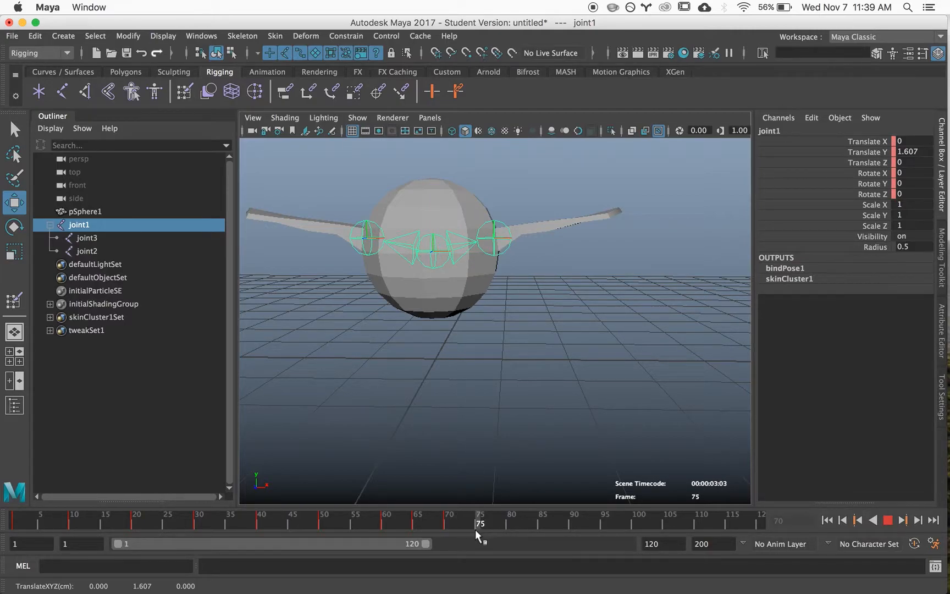
pyautogui.hotkey('alt', 'v')
pyautogui.moveTo(432, 187); pyautogui.dragTo(432, 217)
pyautogui.hotkey('alt', 'v')
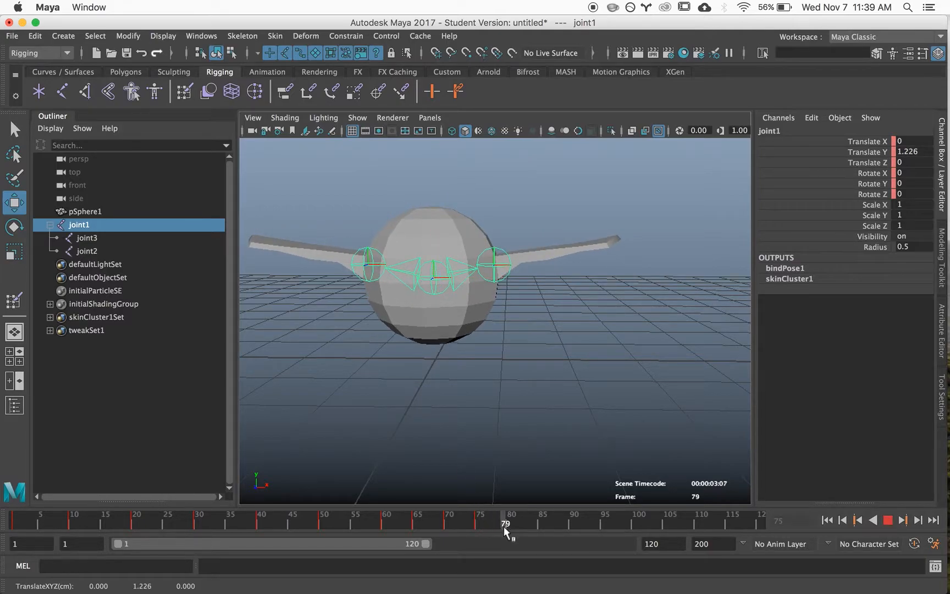
# Step: Key joint1 moving up at frame 80, down at frame 85 and up to a Translate Y of about 1.632 at frame 90
pyautogui.hotkey('alt', 'v')
pyautogui.moveTo(433, 213); pyautogui.dragTo(433, 191)
pyautogui.moveTo(423, 523); pyautogui.dragTo(542, 542)
pyautogui.moveTo(430, 187); pyautogui.dragTo(431, 215)
pyautogui.moveTo(564, 530)
pyautogui.mouseDown()
pyautogui.moveTo(550, 522)
pyautogui.moveTo(573, 522)
pyautogui.mouseUp()
pyautogui.moveTo(433, 200); pyautogui.dragTo(431, 177)
# Step: Lower joint1 to a Translate Y of about 0.32 at frame 95 and key it
pyautogui.moveTo(581, 518); pyautogui.dragTo(604, 531)
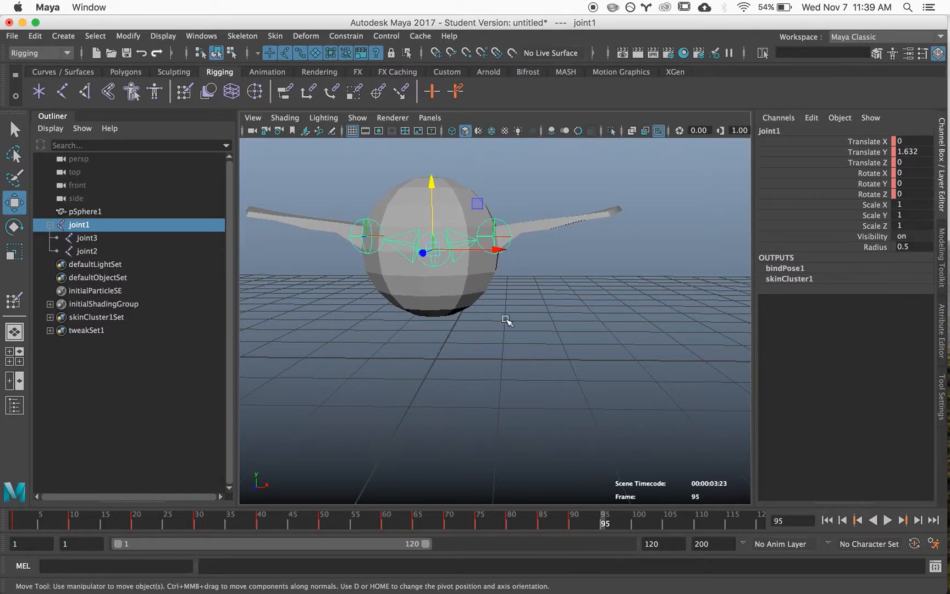
pyautogui.moveTo(416, 186); pyautogui.dragTo(490, 296, button='middle')
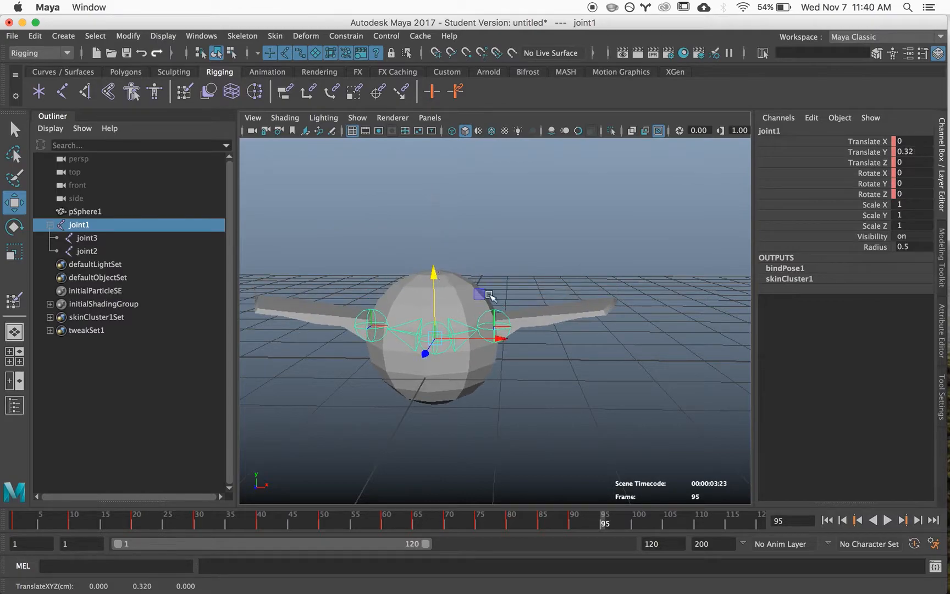
pyautogui.moveTo(472, 520); pyautogui.dragTo(601, 542)
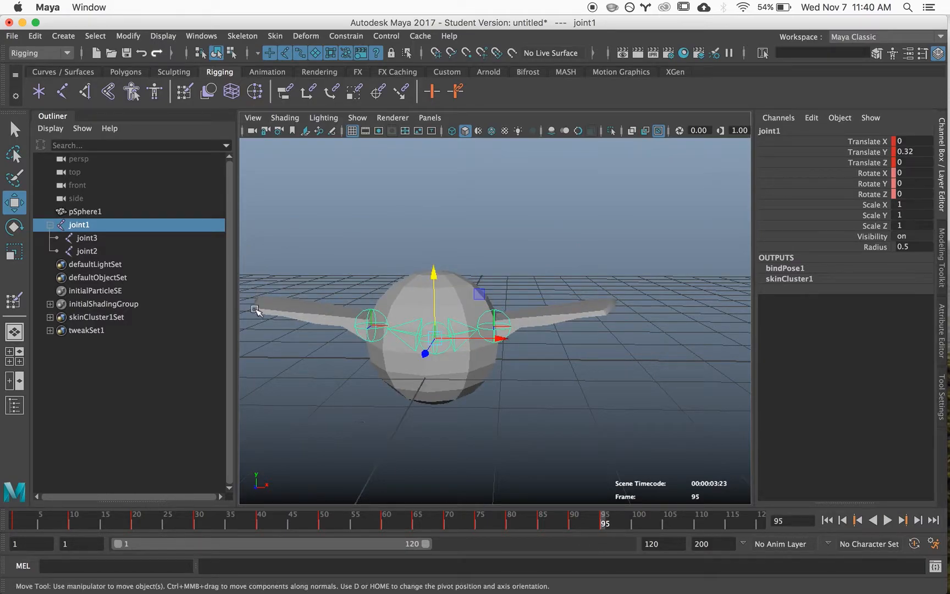
# Step: Key a side-to-side tilt on joint1, with Rotate Z about -6.471 at frame 77 and about 15.886 at frame 87
pyautogui.moveTo(413, 526); pyautogui.dragTo(494, 523)
pyautogui.press('e')
pyautogui.moveTo(483, 224); pyautogui.dragTo(482, 235)
pyautogui.moveTo(494, 520); pyautogui.dragTo(554, 529)
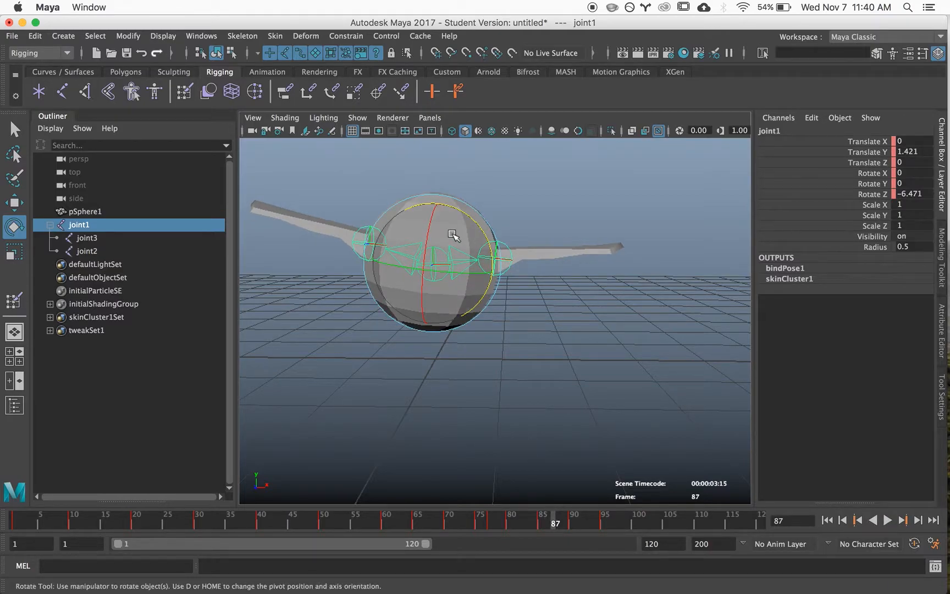
pyautogui.moveTo(465, 212); pyautogui.dragTo(443, 203)
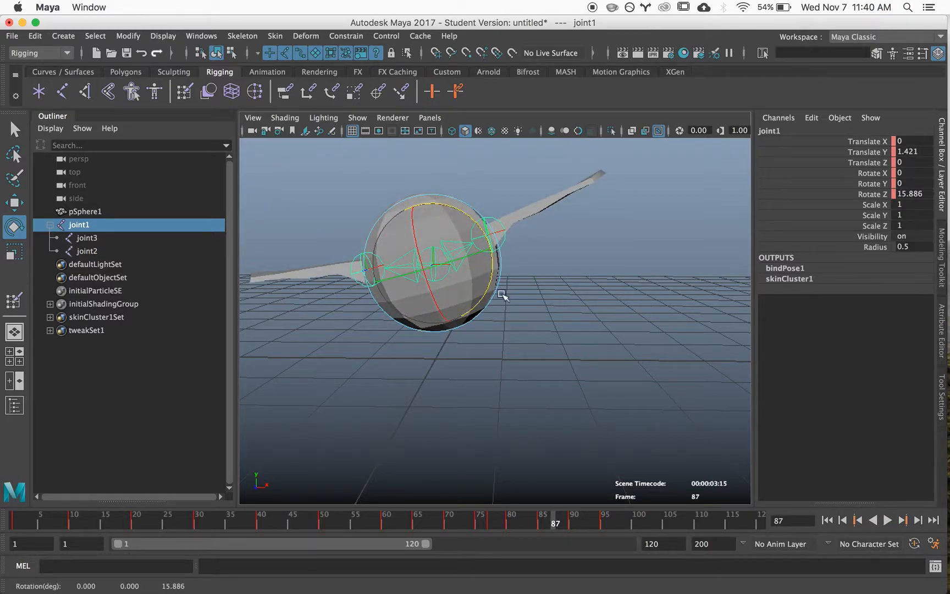
# Step: Set joint1's Rotate Z to 0 at frame 95 and key it
pyautogui.moveTo(561, 528); pyautogui.dragTo(605, 532)
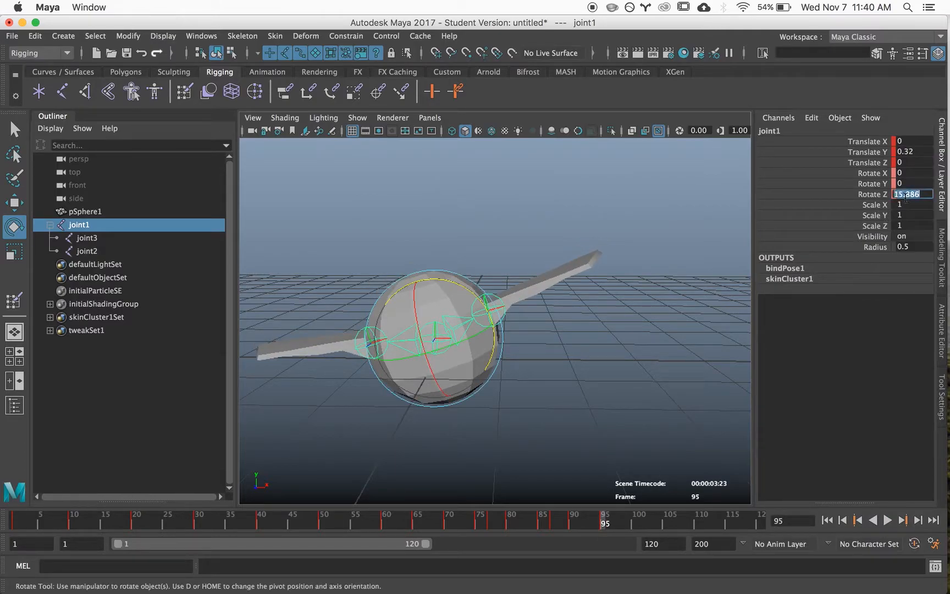
pyautogui.write('0')
pyautogui.press('Return')
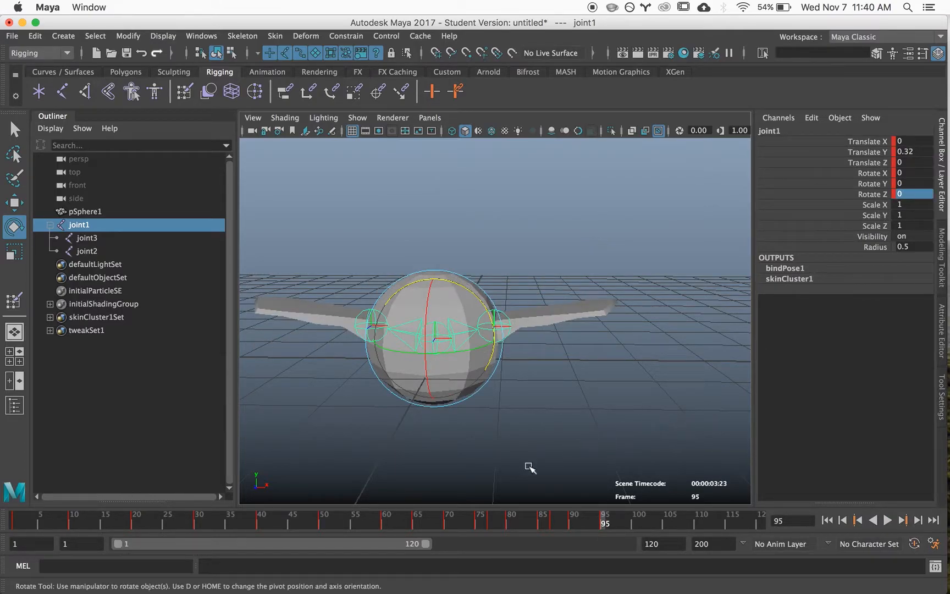
# Step: Play back the animation and reduce joint1's Rotate Z at frame 87 to about 6.447
pyautogui.click(389, 515)
pyautogui.hotkey('alt', 'v')
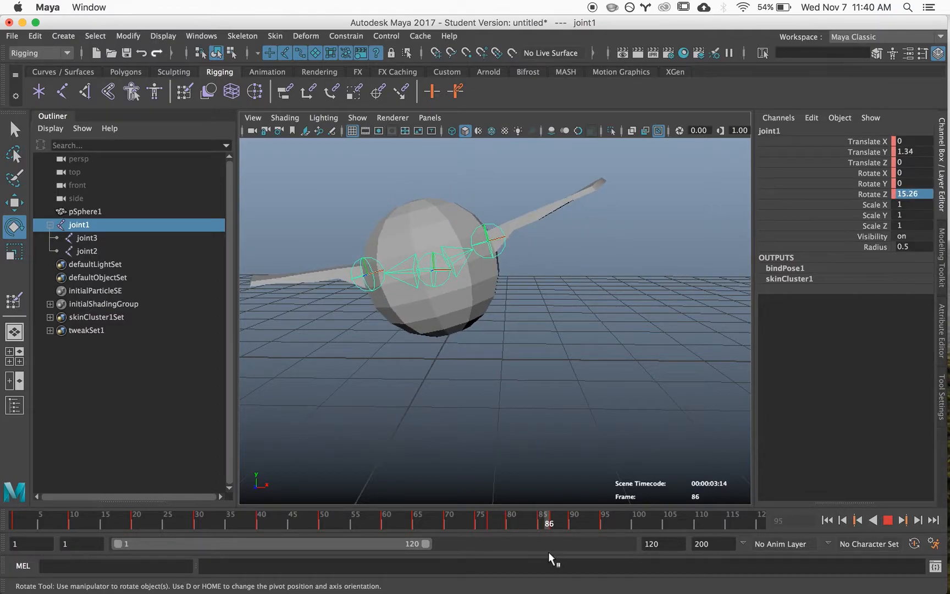
pyautogui.hotkey('alt', 'v')
pyautogui.moveTo(465, 211); pyautogui.dragTo(477, 226)
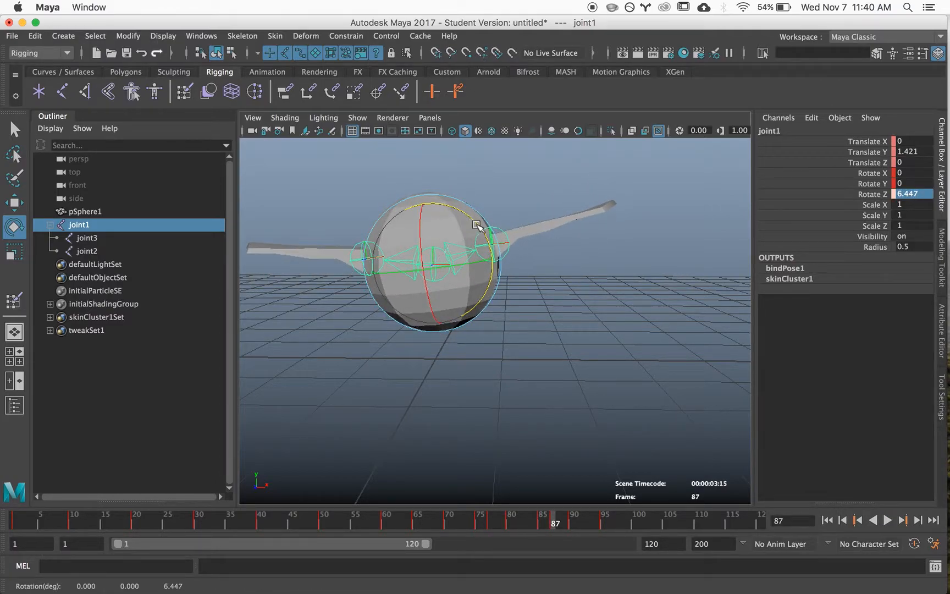
pyautogui.hotkey('alt', 'v')
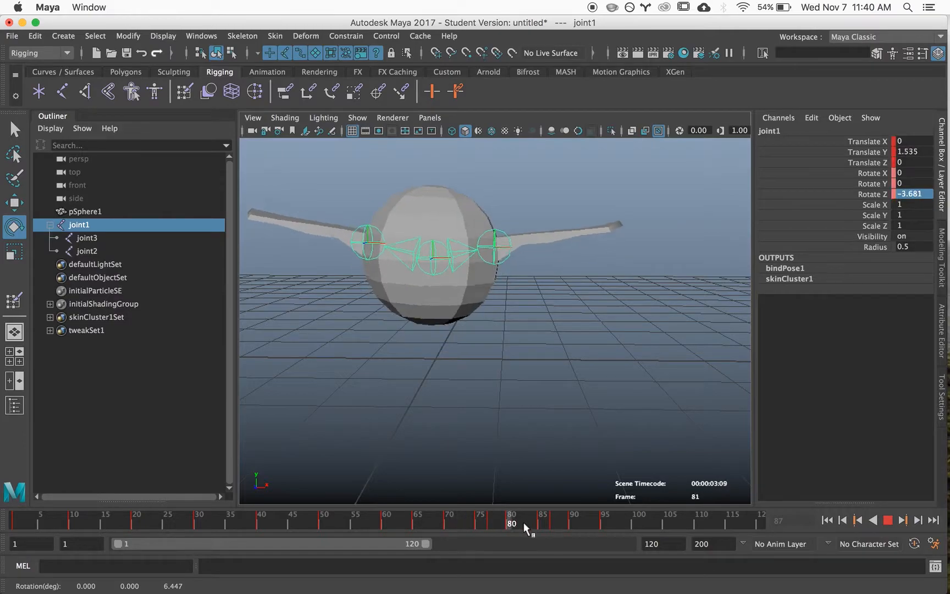
pyautogui.click(604, 531)
# Step: Try rotating the joint2 wing down to a Rotate Z of about -52.485 at frame 67
pyautogui.moveTo(97, 243); pyautogui.dragTo(100, 254)
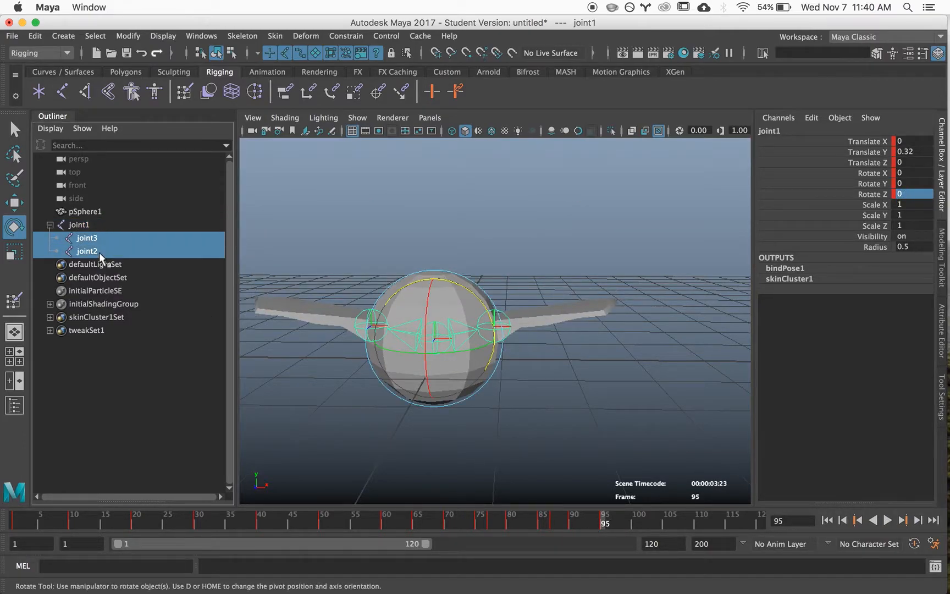
pyautogui.click(417, 523)
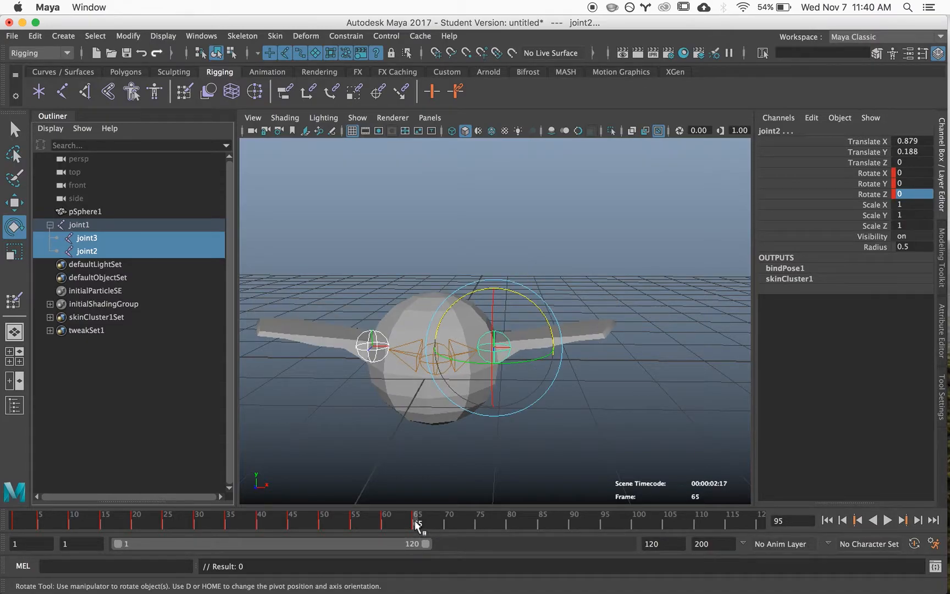
pyautogui.moveTo(417, 525)
pyautogui.mouseDown()
pyautogui.moveTo(442, 531)
pyautogui.moveTo(433, 524)
pyautogui.mouseUp()
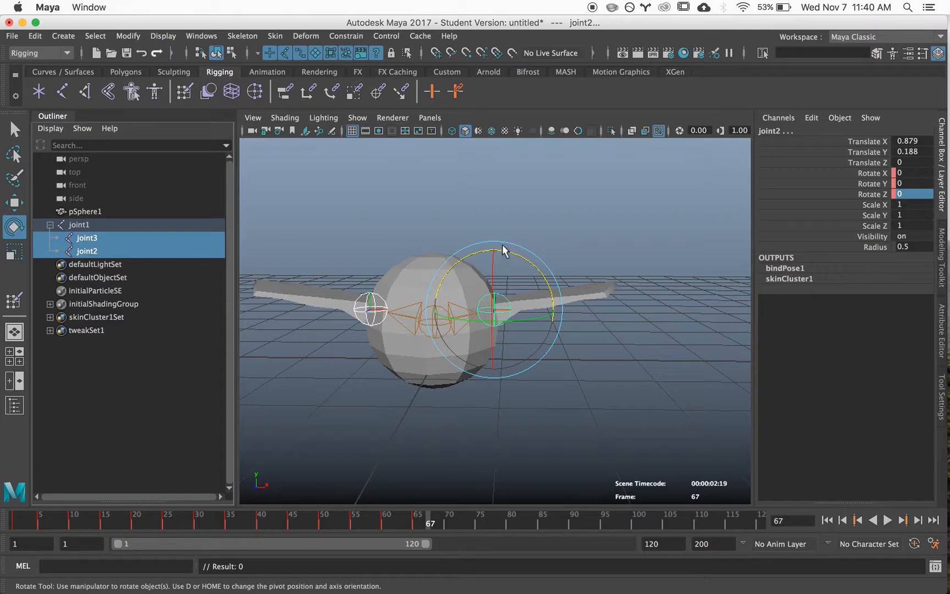
pyautogui.click(516, 258)
pyautogui.click(503, 297)
pyautogui.moveTo(517, 259); pyautogui.dragTo(572, 311)
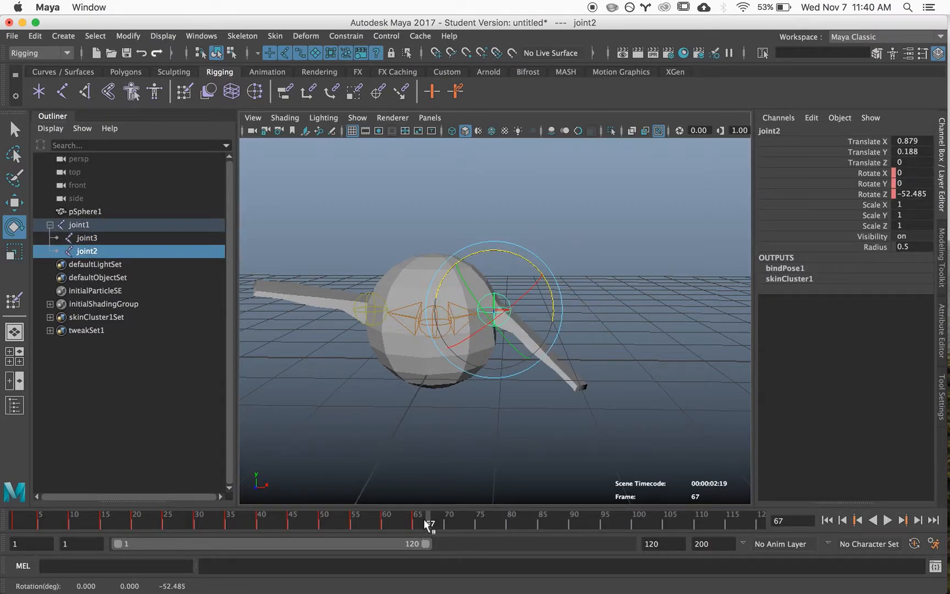
# Step: Raise both wings at frame 66, rotating joint2 to a Rotate Z of about 28.674 and joint3 to mirror it, and key both joints
pyautogui.moveTo(427, 525); pyautogui.dragTo(424, 523)
pyautogui.moveTo(472, 281); pyautogui.dragTo(439, 294)
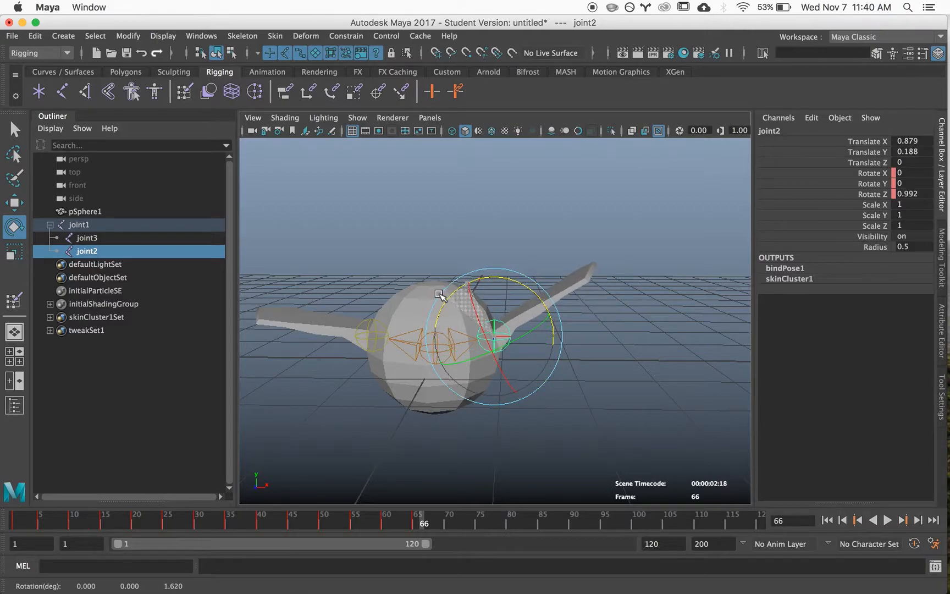
pyautogui.click(372, 334)
pyautogui.press('q')
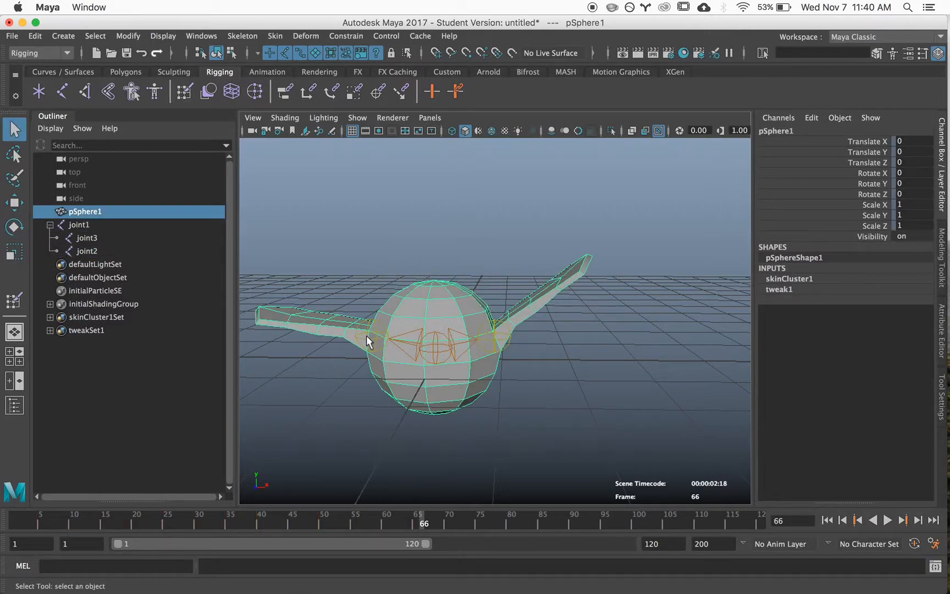
pyautogui.click(370, 335)
pyautogui.press('e')
pyautogui.moveTo(403, 288); pyautogui.dragTo(437, 317)
pyautogui.press('q')
pyautogui.keyDown('shift'); pyautogui.click(495, 337); pyautogui.keyUp('shift')
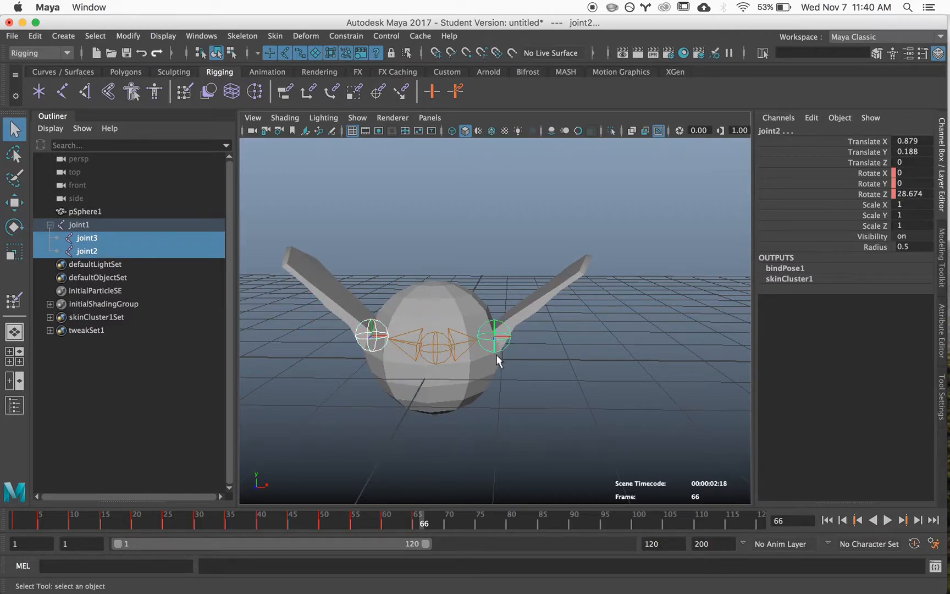
# Step: Swing both wings down at frame 68, with Rotate Z about 42.668 on joint3 and -42.859 on joint2, and key both joints
pyautogui.moveTo(425, 527); pyautogui.dragTo(434, 526)
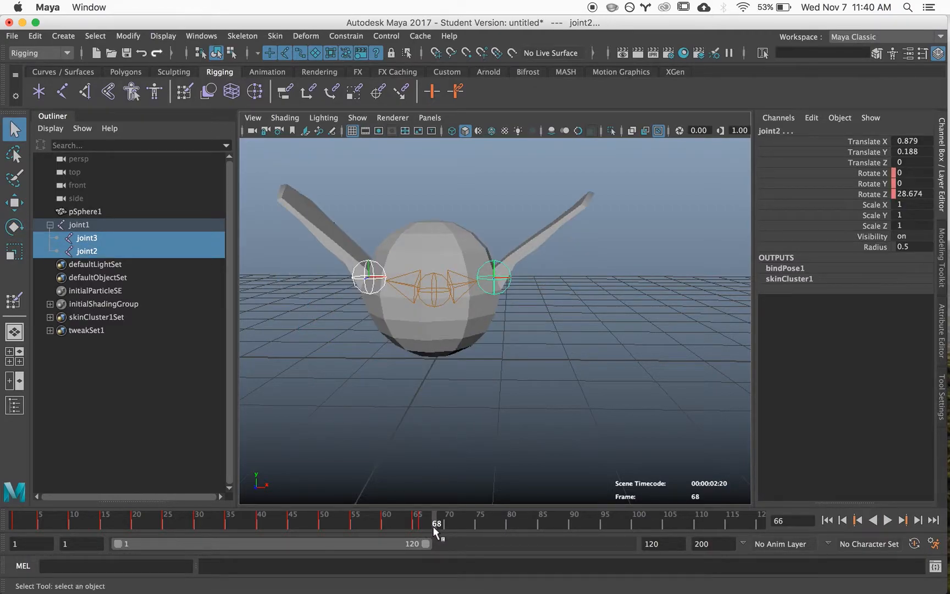
pyautogui.click(363, 242)
pyautogui.click(369, 260)
pyautogui.press('e')
pyautogui.moveTo(378, 232); pyautogui.dragTo(494, 292)
pyautogui.click(493, 293)
pyautogui.moveTo(511, 215); pyautogui.dragTo(438, 283)
pyautogui.press('q')
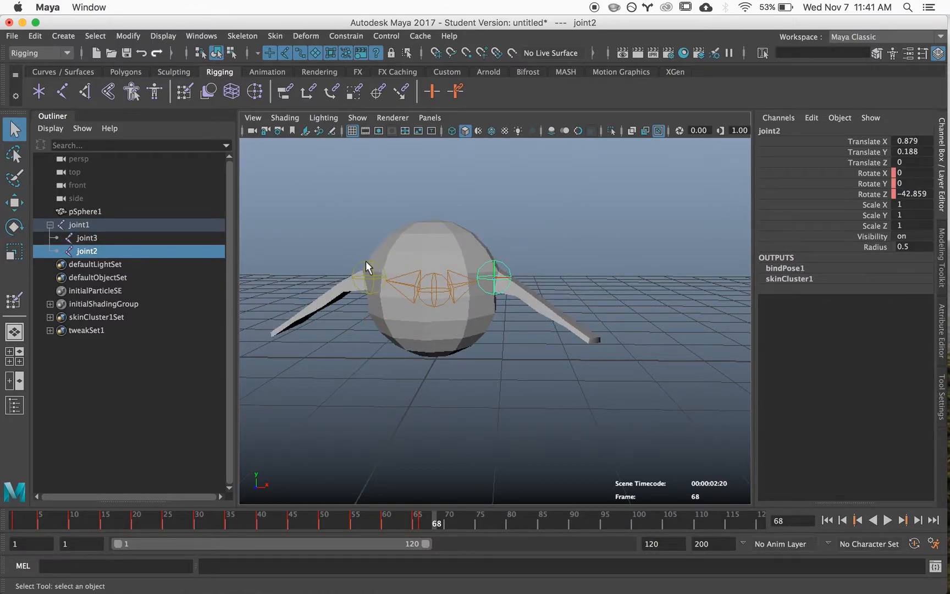
pyautogui.keyDown('shift'); pyautogui.click(367, 263); pyautogui.keyUp('shift')
# Step: Raise both wings at frame 71, with Rotate Z about 1.037 on joint2 and -4.421 on joint3, and key both joints
pyautogui.moveTo(421, 520); pyautogui.dragTo(454, 535)
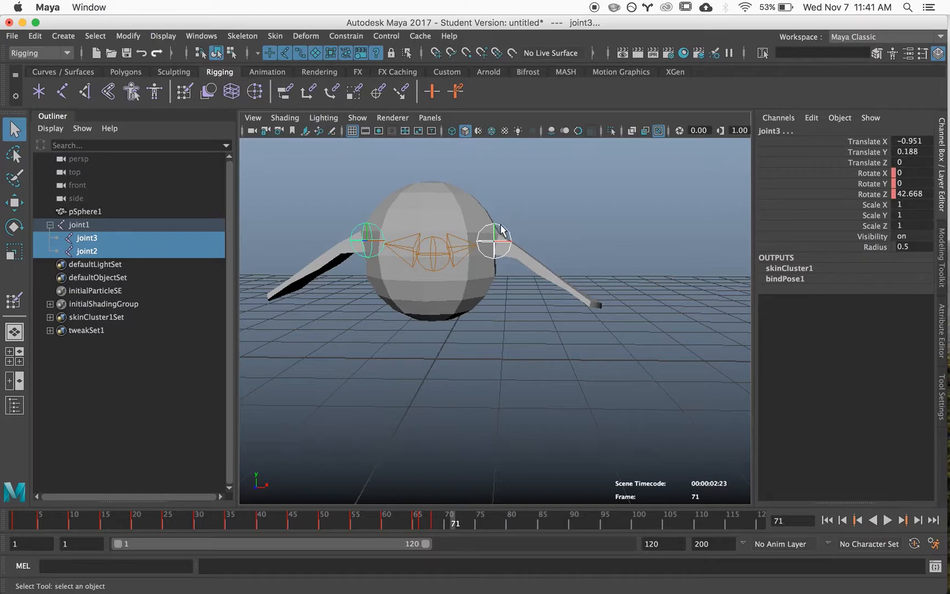
pyautogui.click(502, 229)
pyautogui.press('e')
pyautogui.moveTo(454, 202); pyautogui.dragTo(488, 467)
pyautogui.click(369, 238)
pyautogui.press('q')
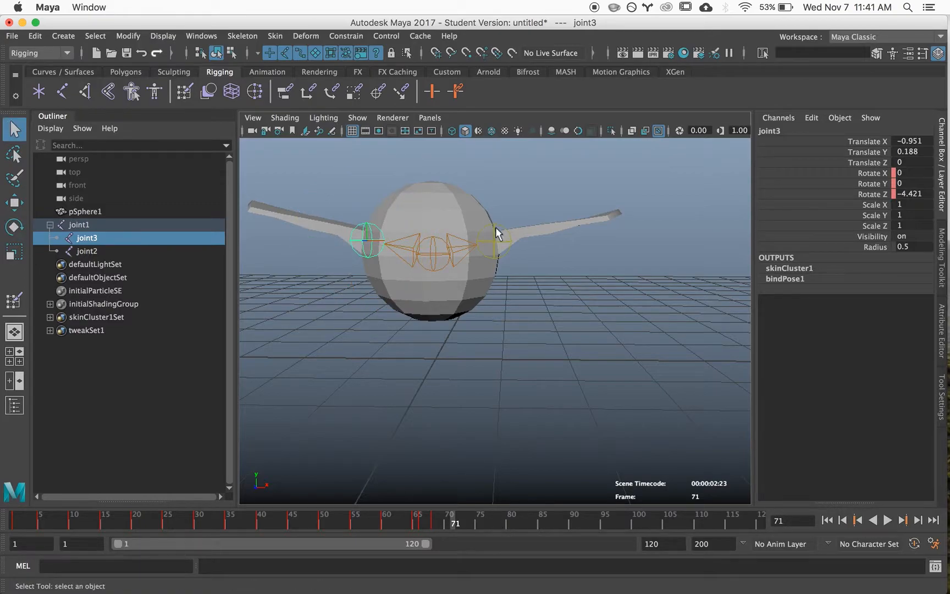
pyautogui.keyDown('shift'); pyautogui.click(496, 234); pyautogui.keyUp('shift')
# Step: Raise both wings at frame 92, with Rotate Z about 28.583 on joint2 and -37.258 on joint3, and key both joints
pyautogui.moveTo(419, 515); pyautogui.dragTo(574, 554)
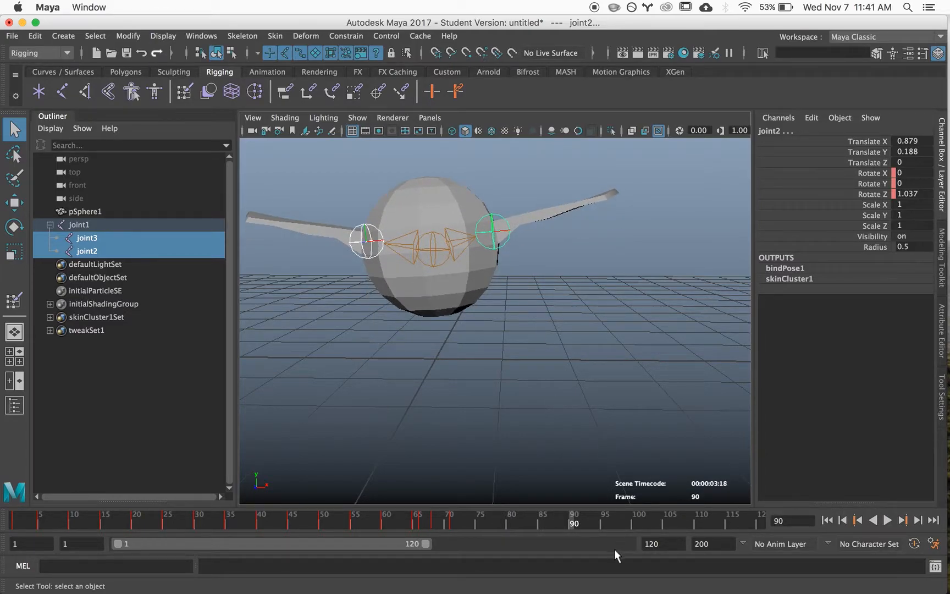
pyautogui.click(584, 524)
pyautogui.click(491, 258)
pyautogui.press('e')
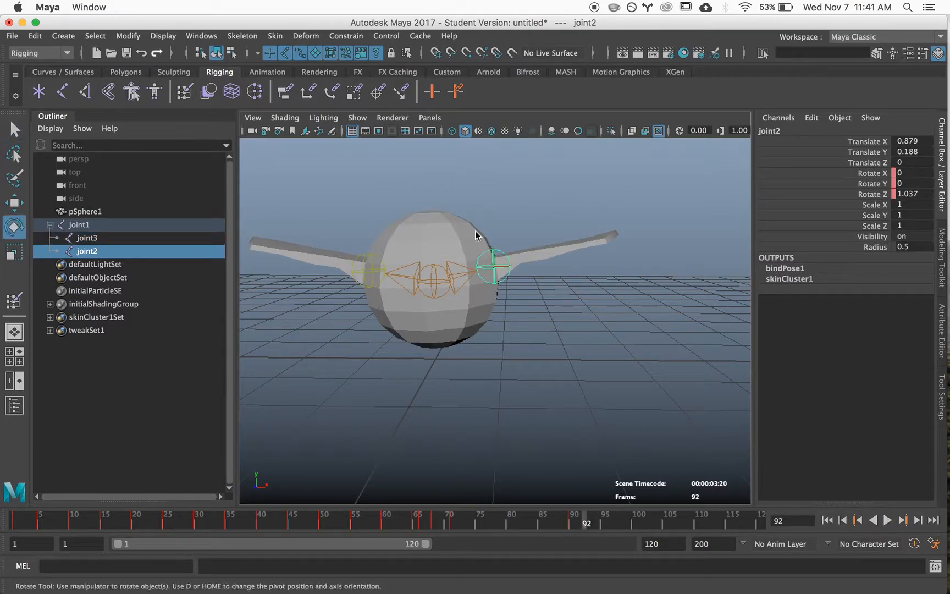
pyautogui.moveTo(458, 223); pyautogui.dragTo(428, 252)
pyautogui.click(366, 266)
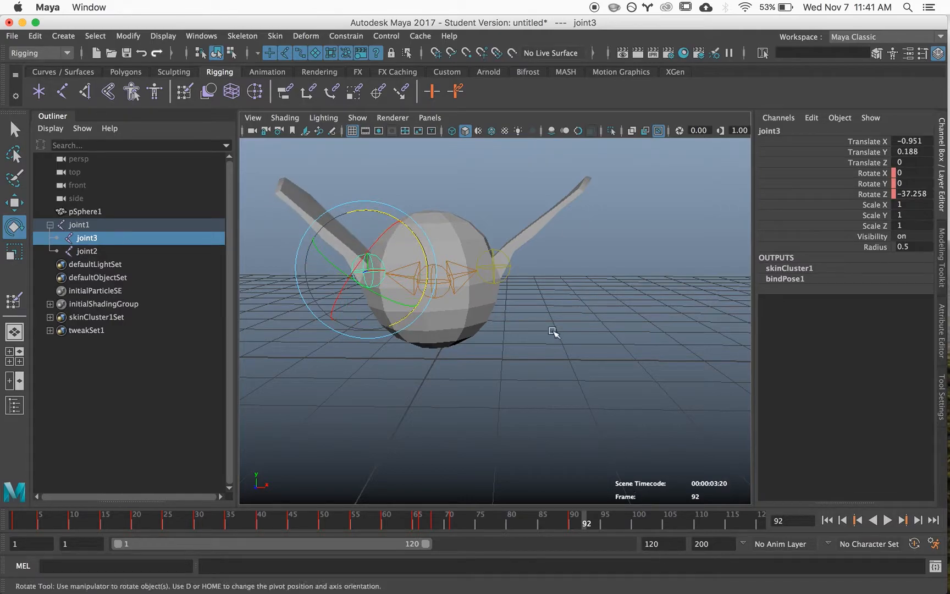
pyautogui.press('q')
pyautogui.keyDown('shift'); pyautogui.click(493, 281); pyautogui.keyUp('shift')
# Step: Lower both wings at frame 95, with Rotate Z about -11.874 on joint2 and 9.586 on joint3, and key both joints
pyautogui.moveTo(587, 521); pyautogui.dragTo(605, 536)
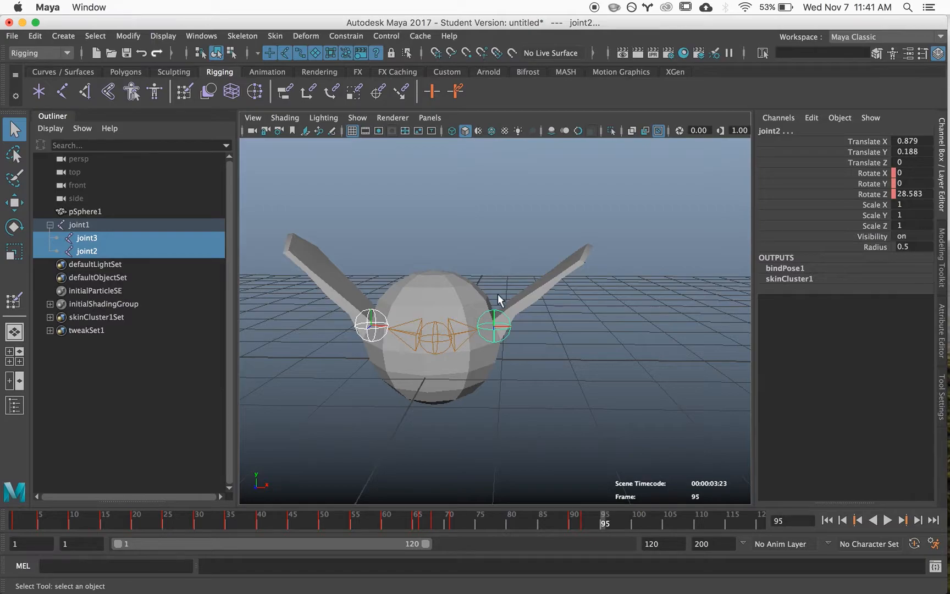
pyautogui.click(496, 309)
pyautogui.click(495, 312)
pyautogui.press('e')
pyautogui.moveTo(509, 272); pyautogui.dragTo(542, 306)
pyautogui.click(389, 314)
pyautogui.moveTo(379, 269); pyautogui.dragTo(338, 269)
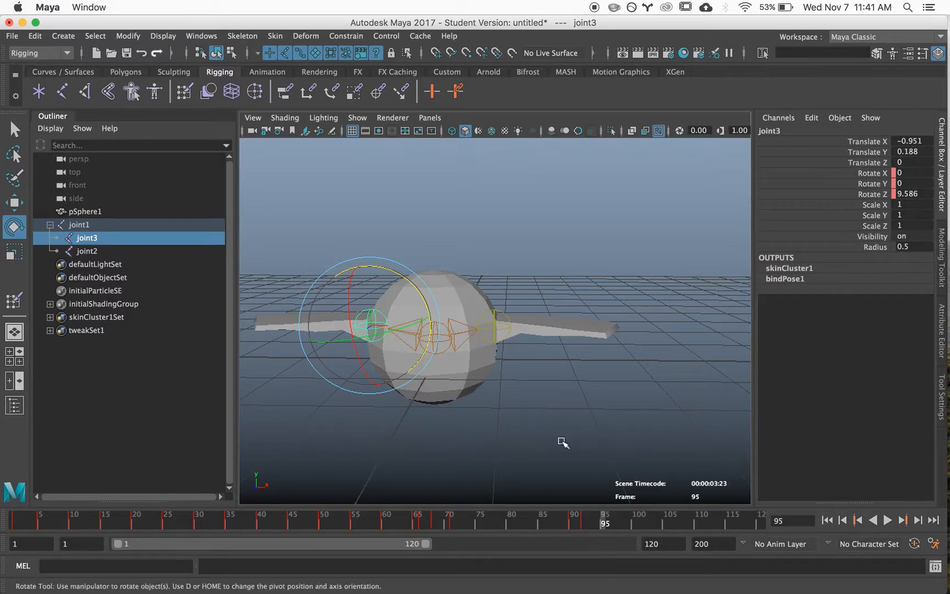
pyautogui.press('q')
pyautogui.keyDown('shift'); pyautogui.click(497, 311); pyautogui.keyUp('shift')
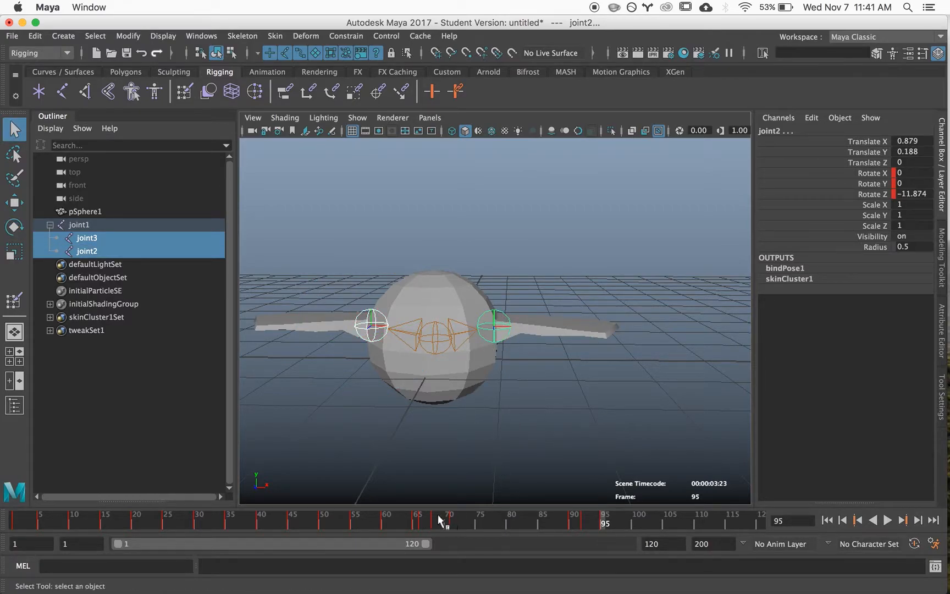
# Step: Scrub through the hover section and the whole animation up to frame 95 to review the motion, and deselect the joints
pyautogui.moveTo(416, 527); pyautogui.dragTo(605, 545)
pyautogui.scroll(-4, 461, 371)
pyautogui.scroll(-5, 473, 377)
pyautogui.moveTo(14, 523); pyautogui.dragTo(603, 566)
pyautogui.click(483, 361)
pyautogui.moveTo(483, 361)
pyautogui.keyDown('alt'); pyautogui.mouseDown()
pyautogui.moveTo(470, 365)
pyautogui.moveTo(494, 374)
pyautogui.mouseUp(); pyautogui.keyUp('alt')
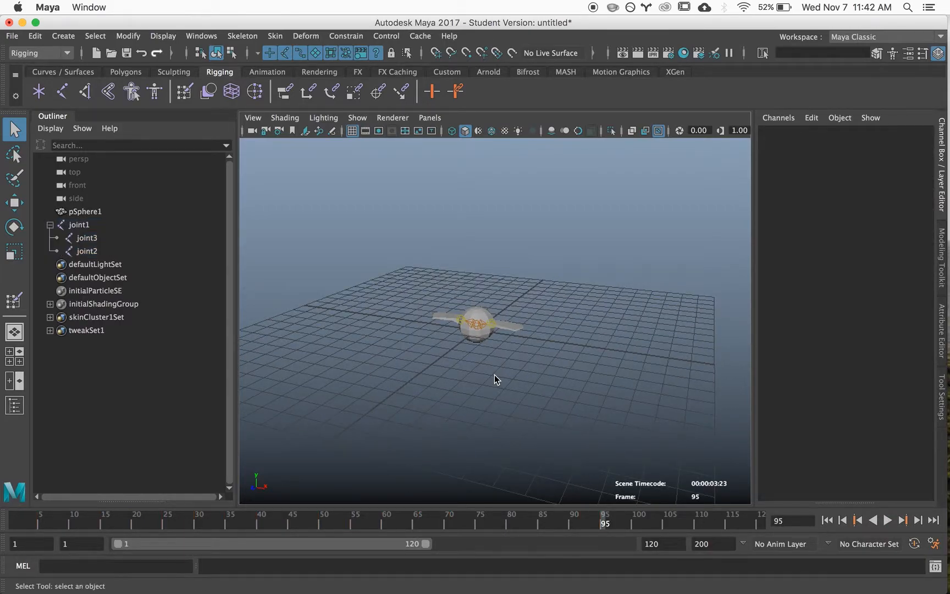
# Step: Save the scene as a Maya Binary file named bugasset on the Desktop, accepting the student version notice
pyautogui.press('super+shift+s')
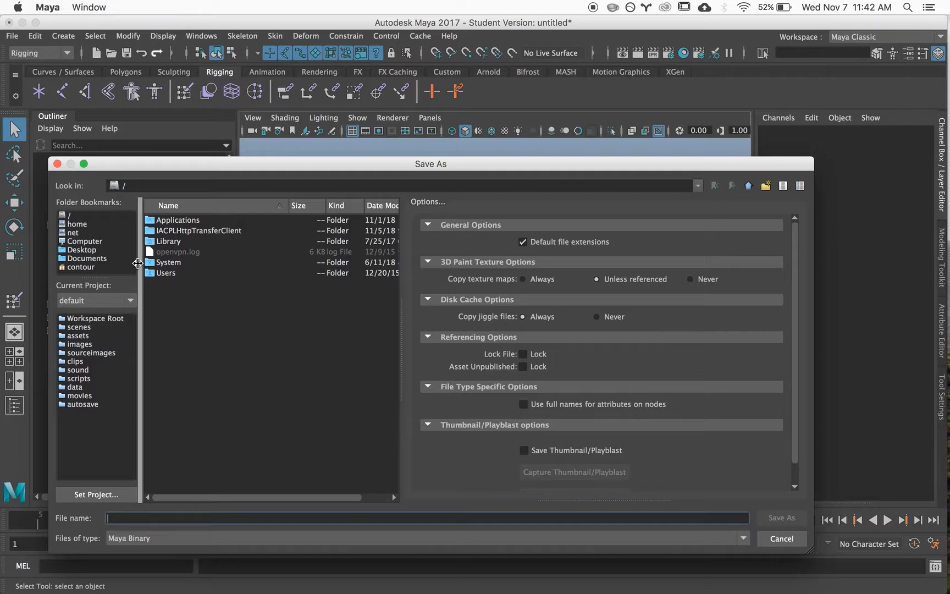
pyautogui.click(65, 250)
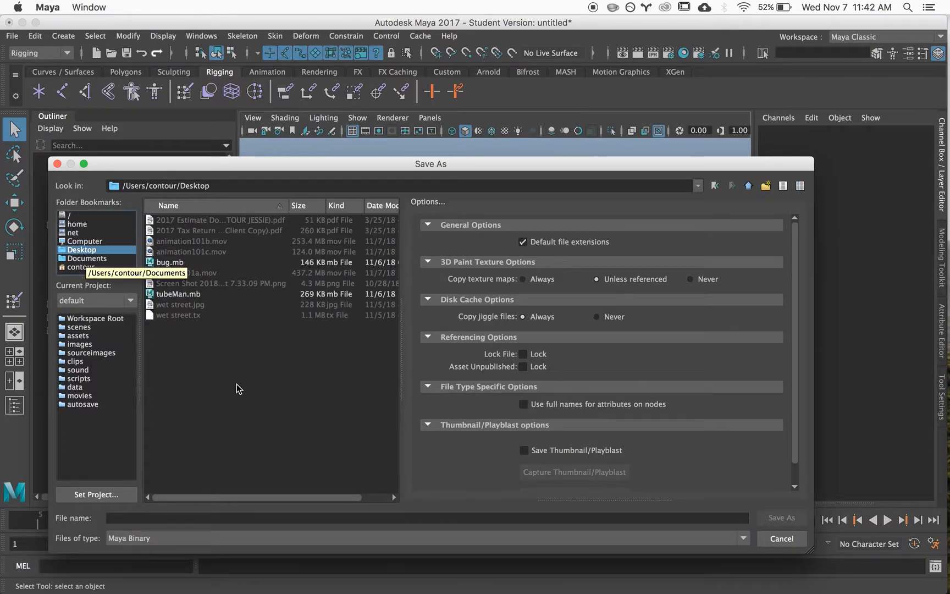
pyautogui.click(156, 519)
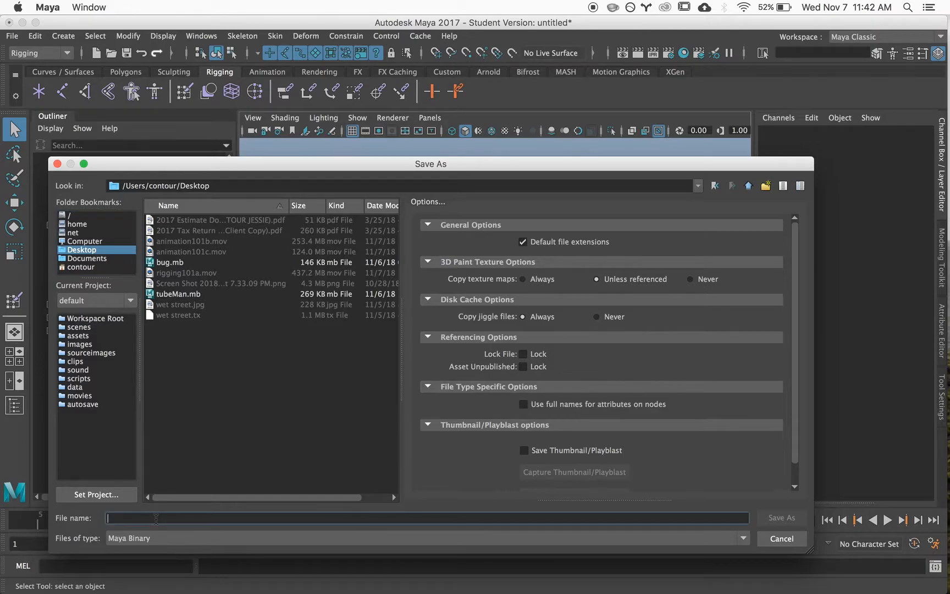
pyautogui.write('aniamti')
pyautogui.press('BackSpace')
pyautogui.press('BackSpace')
pyautogui.press('BackSpace')
pyautogui.press('BackSpace')
pyautogui.press('BackSpace')
pyautogui.press('BackSpace')
pyautogui.press('BackSpace')
pyautogui.write('bu')
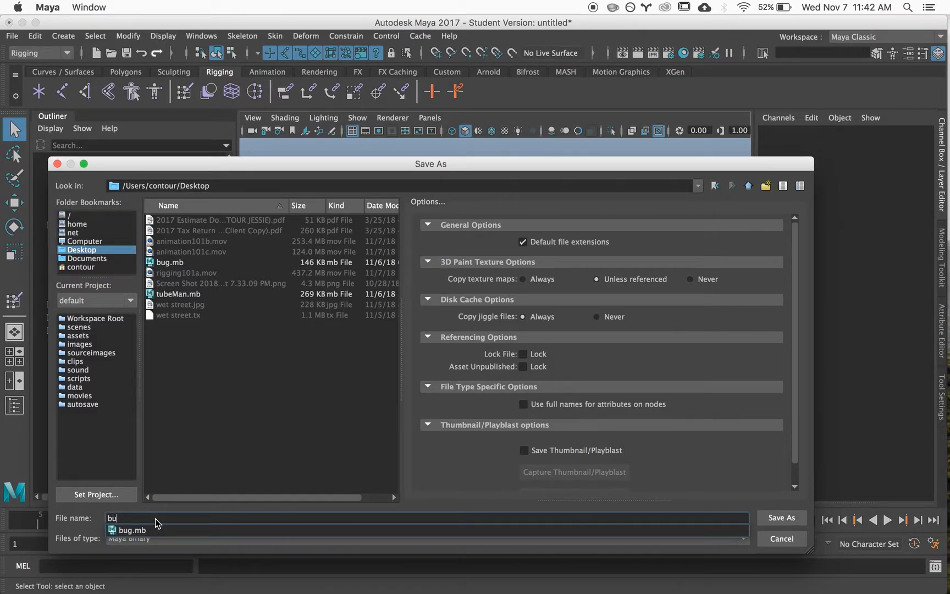
pyautogui.write('g')
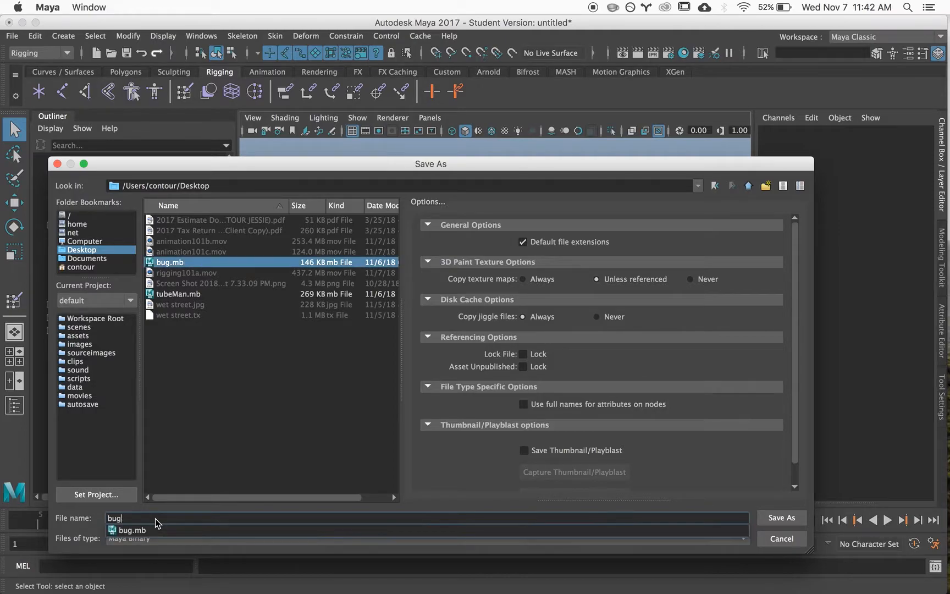
pyautogui.write('anim')
pyautogui.press('Return')
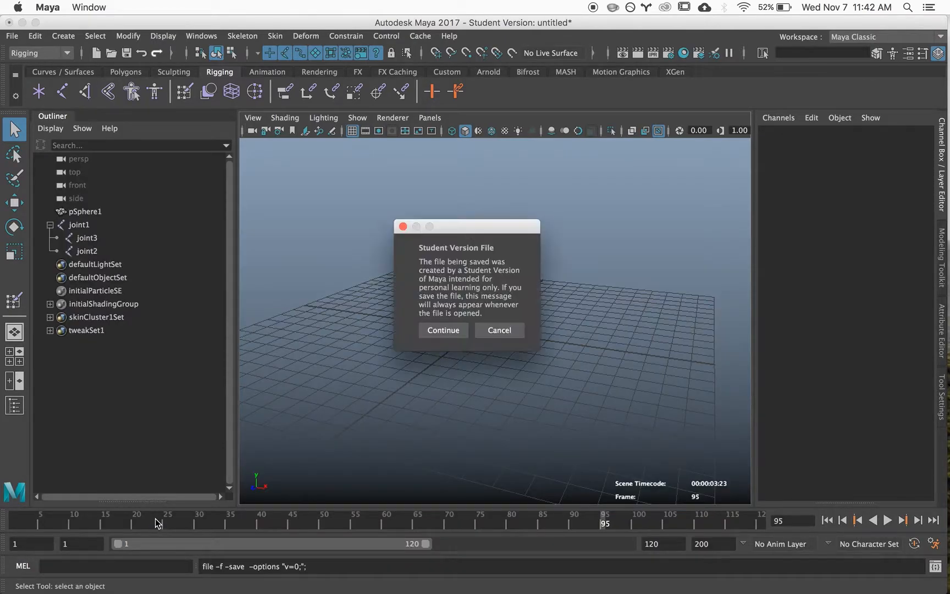
pyautogui.click(452, 331)
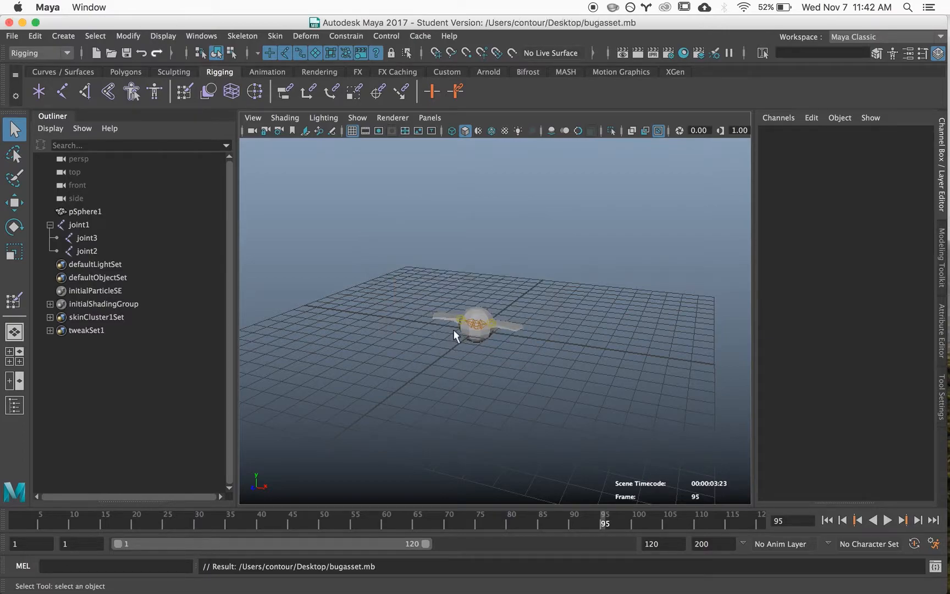
# Step: Switch to Unity and display the bugasset model's import settings with a wider project view
pyautogui.press('super+space')
pyautogui.write('unity')
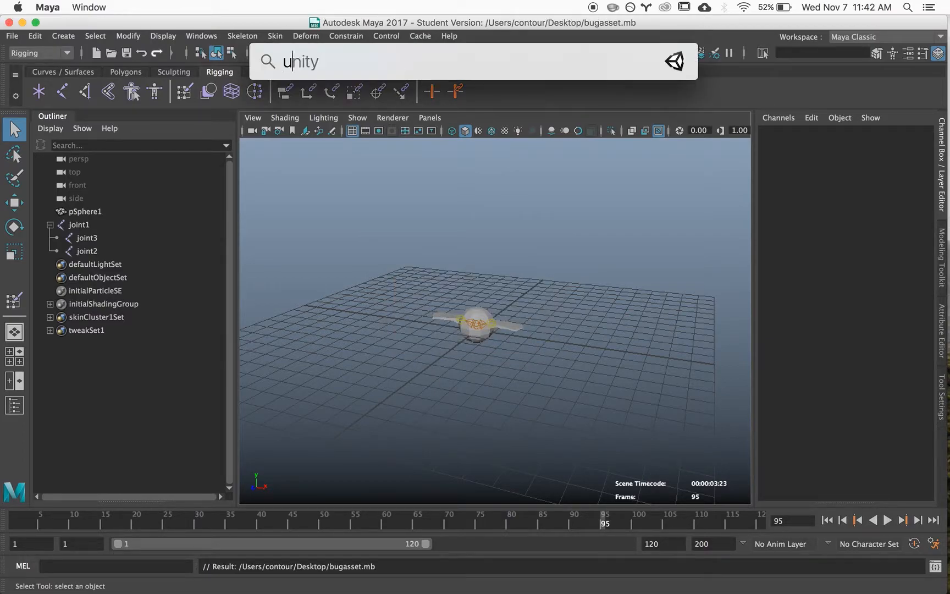
pyautogui.press('Return')
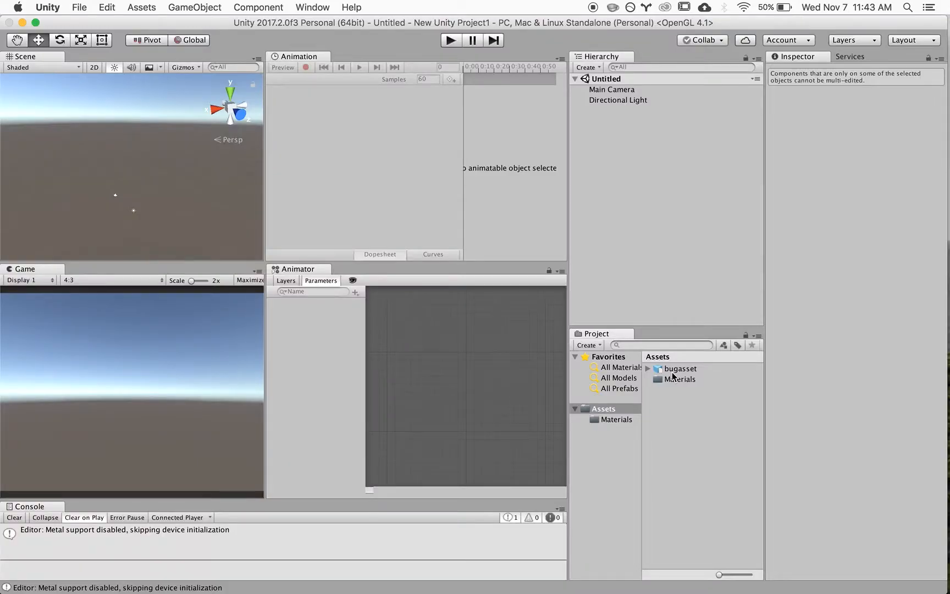
pyautogui.click(672, 369)
pyautogui.moveTo(566, 355); pyautogui.dragTo(525, 355)
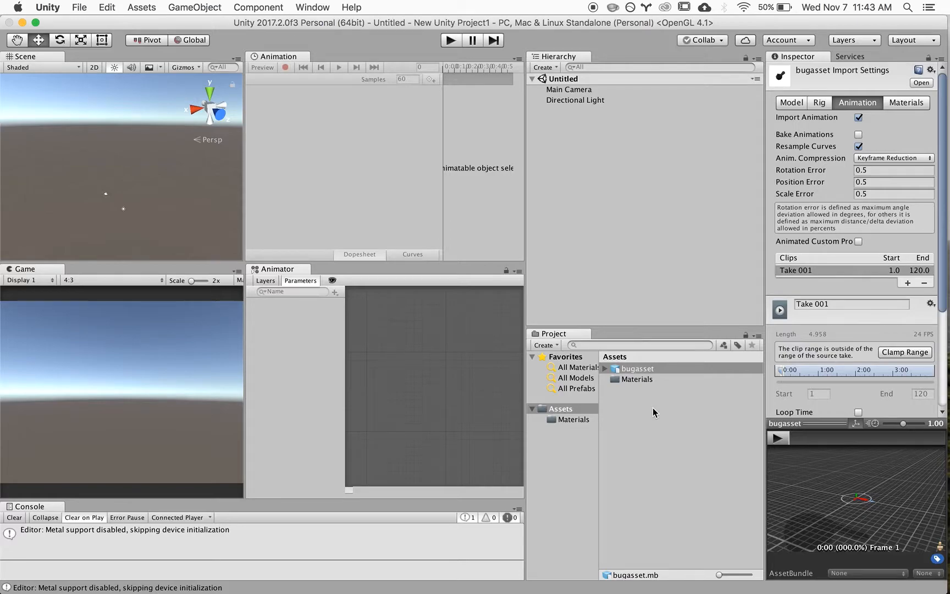
# Step: Expand the bugasset model, inspect its joint1, pSphere1 and Take 001 sub-assets, and play the Take 001 preview
pyautogui.click(604, 369)
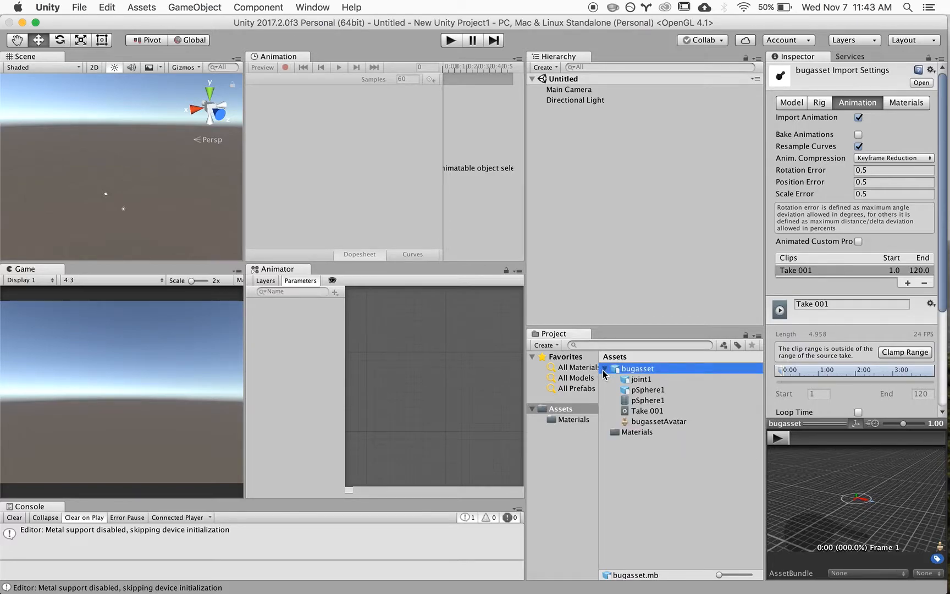
pyautogui.click(641, 379)
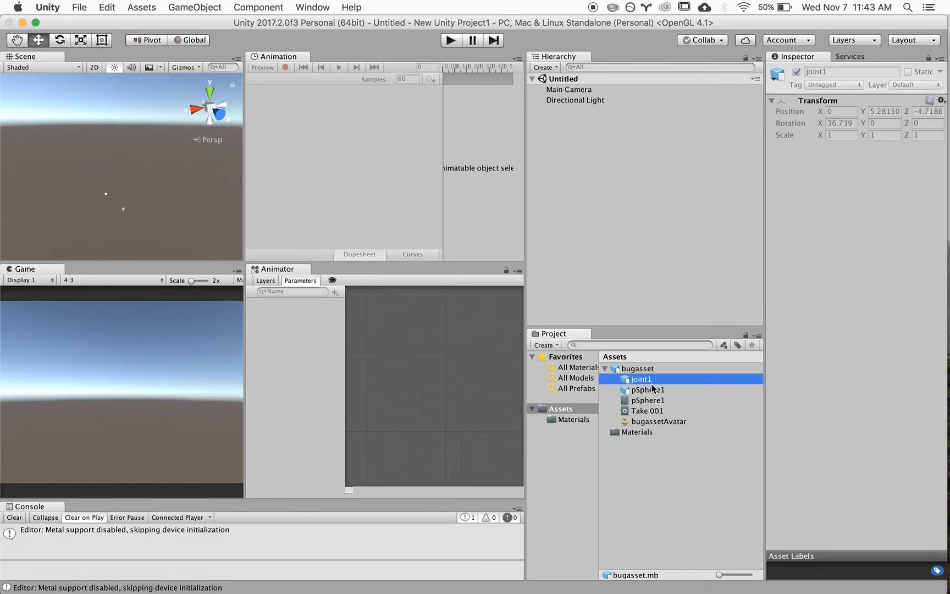
pyautogui.click(651, 388)
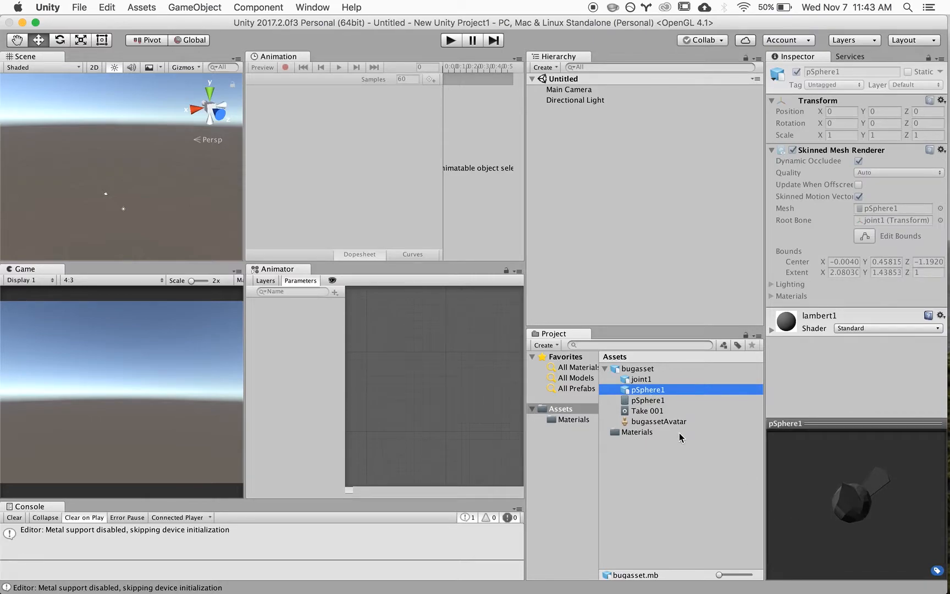
pyautogui.click(650, 411)
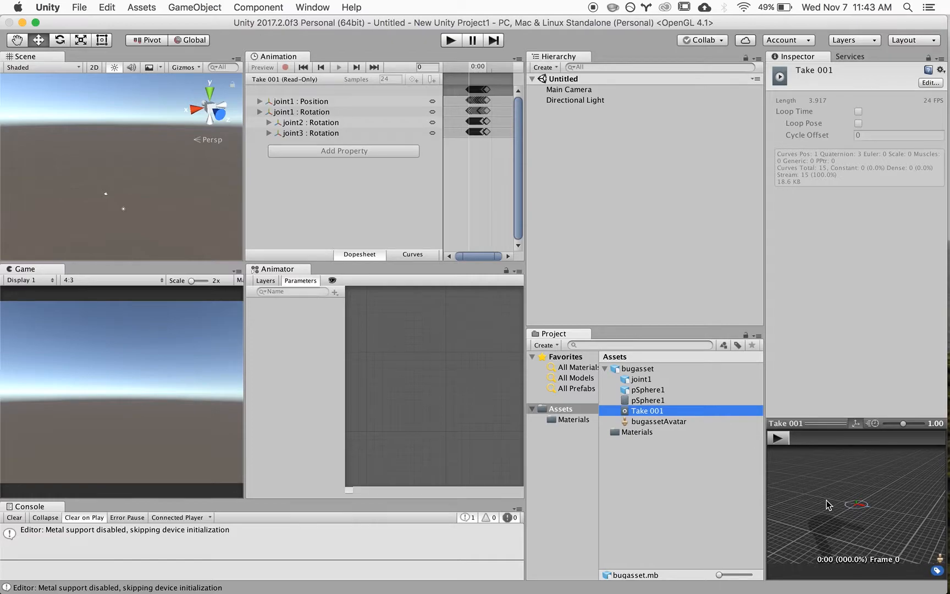
pyautogui.moveTo(844, 505)
pyautogui.mouseDown()
pyautogui.moveTo(842, 517)
pyautogui.moveTo(836, 508)
pyautogui.moveTo(875, 498)
pyautogui.moveTo(781, 514)
pyautogui.moveTo(834, 526)
pyautogui.moveTo(874, 508)
pyautogui.moveTo(878, 519)
pyautogui.moveTo(856, 517)
pyautogui.mouseUp()
pyautogui.click(778, 438)
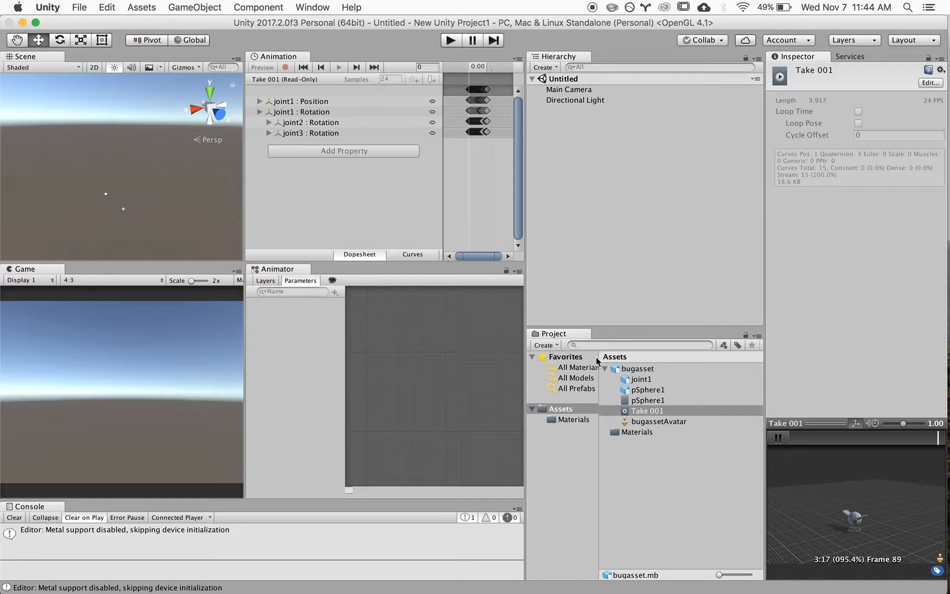
# Step: Edit the Take 001 clip in the bugasset import settings, renaming it loopdeloop and clamping its range to the source take
pyautogui.doubleClick(660, 412)
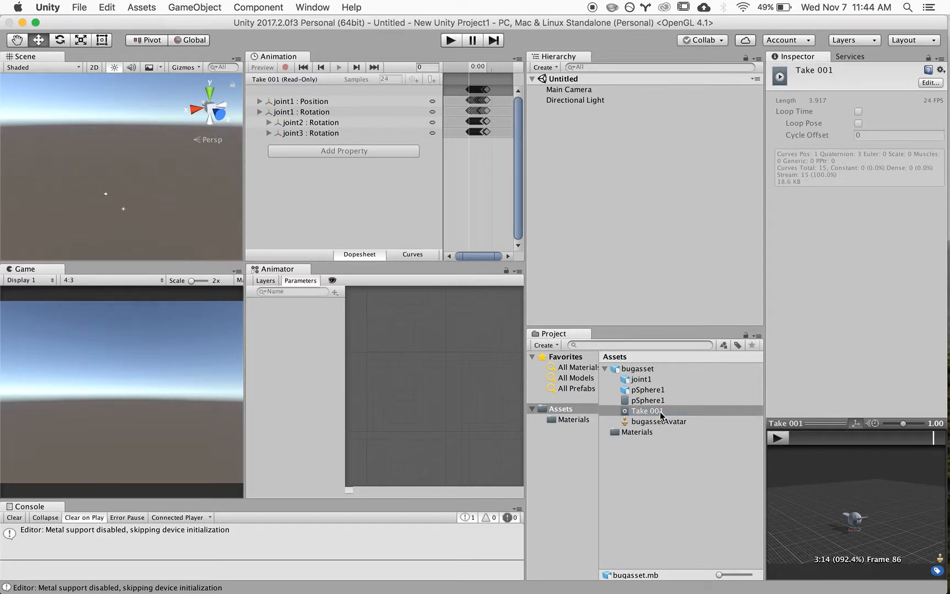
pyautogui.click(931, 83)
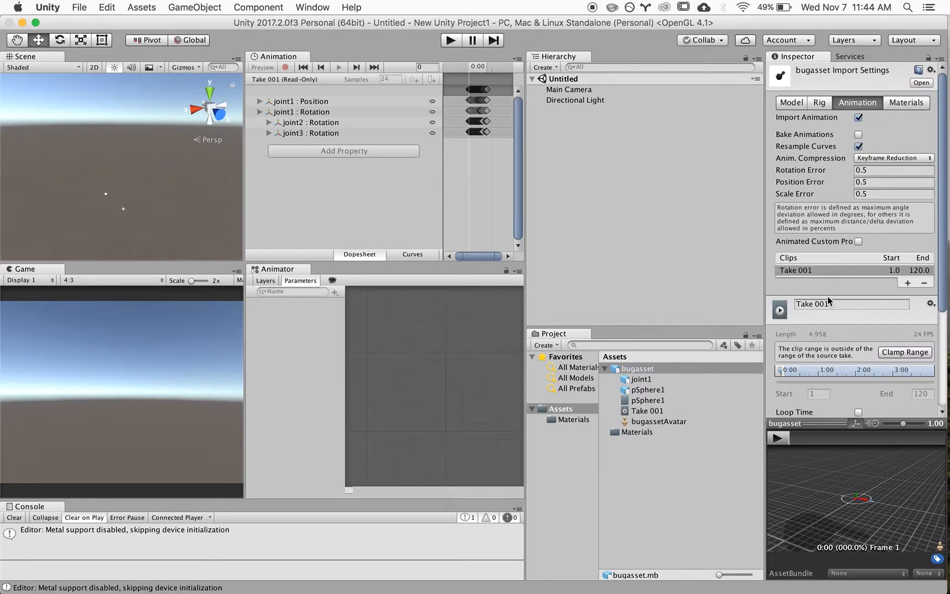
pyautogui.moveTo(942, 306); pyautogui.dragTo(948, 369)
pyautogui.click(810, 197)
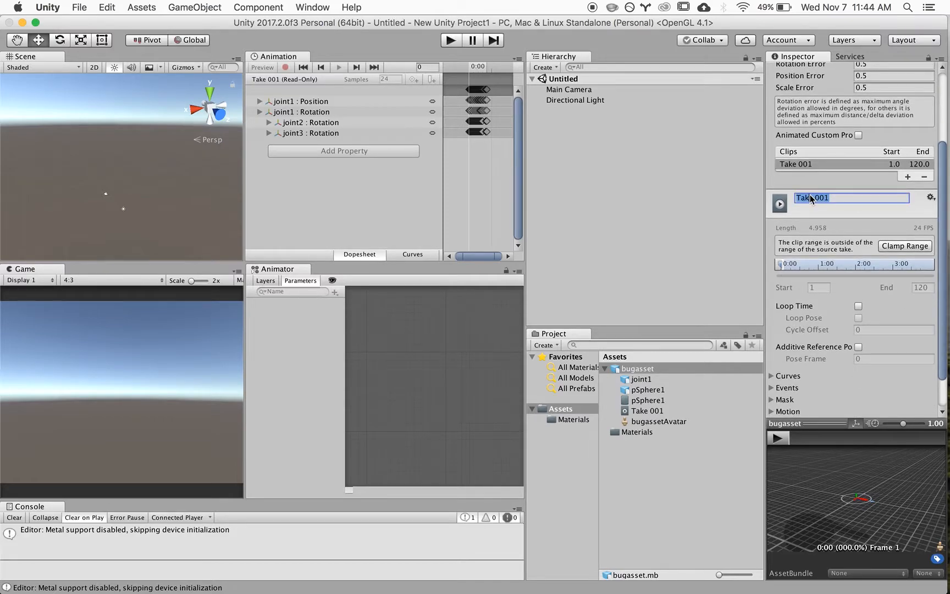
pyautogui.moveTo(837, 197); pyautogui.dragTo(786, 198)
pyautogui.write('loopdeloop')
pyautogui.click(894, 245)
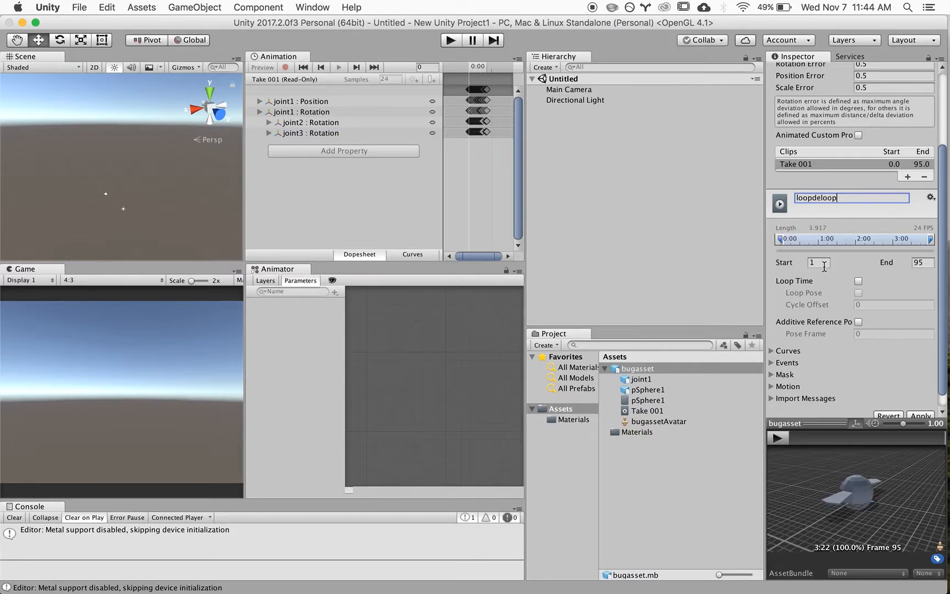
# Step: Set the loopdeloop clip's end frame to 60
pyautogui.click(927, 264)
pyautogui.write('65')
pyautogui.moveTo(926, 264); pyautogui.dragTo(931, 266)
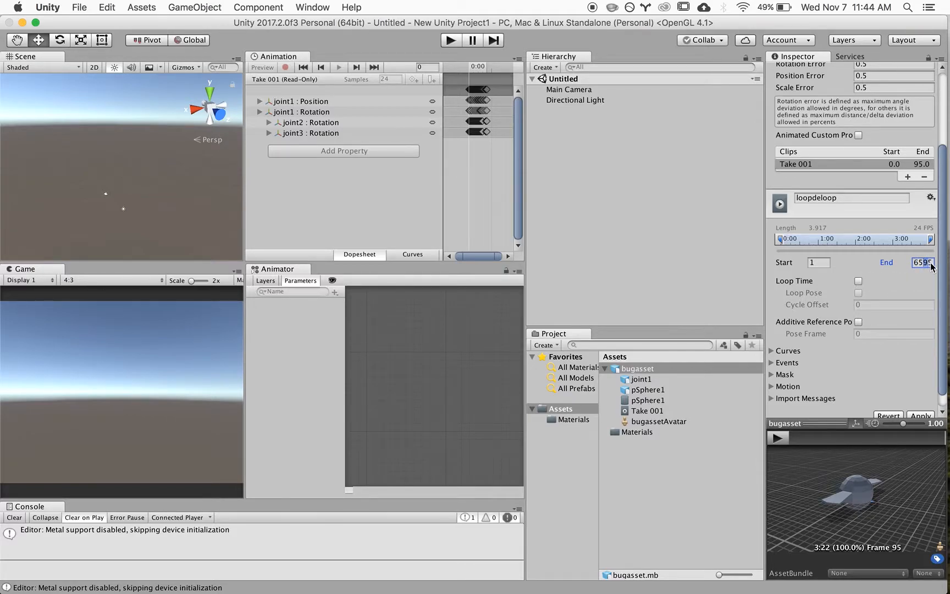
pyautogui.write('60')
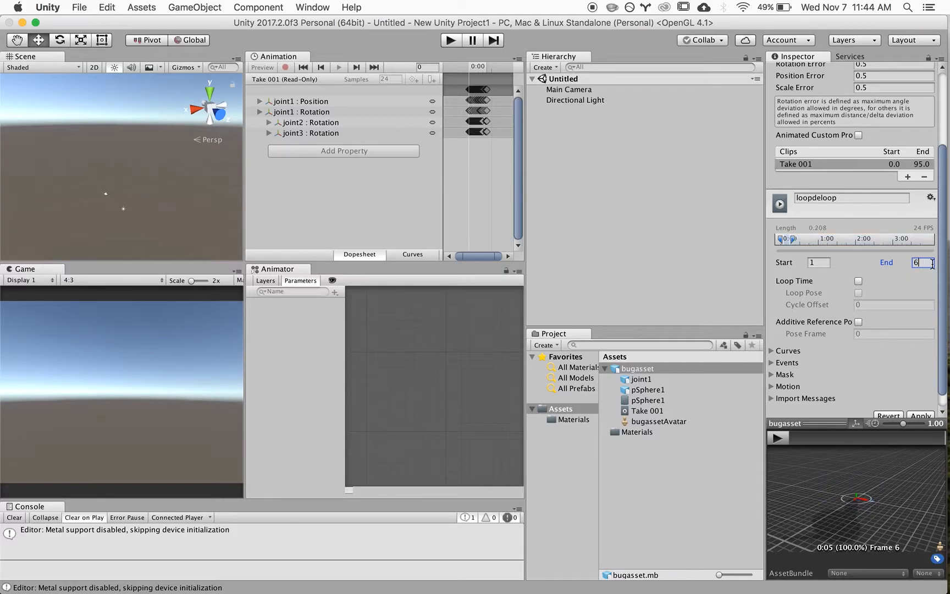
pyautogui.click(849, 198)
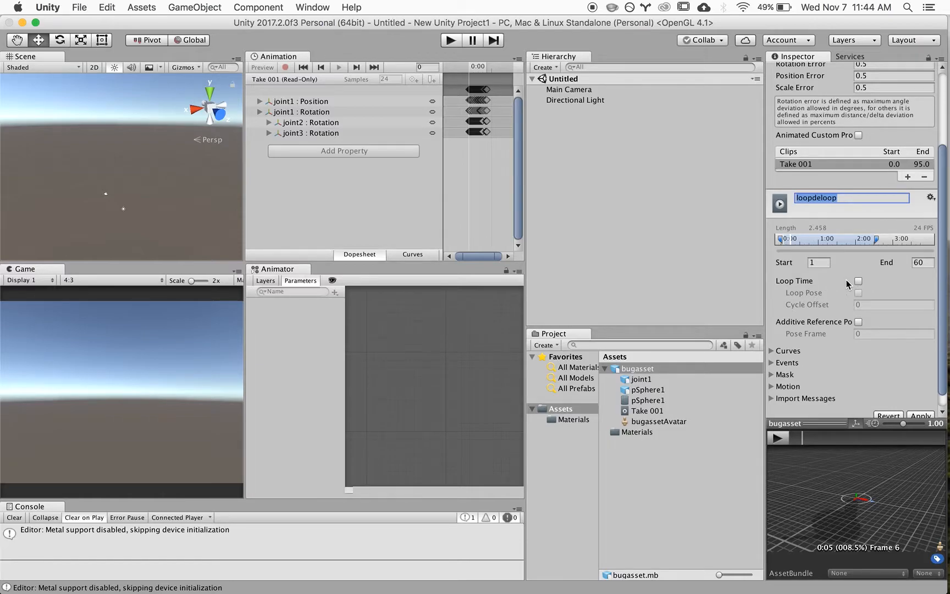
pyautogui.click(845, 197)
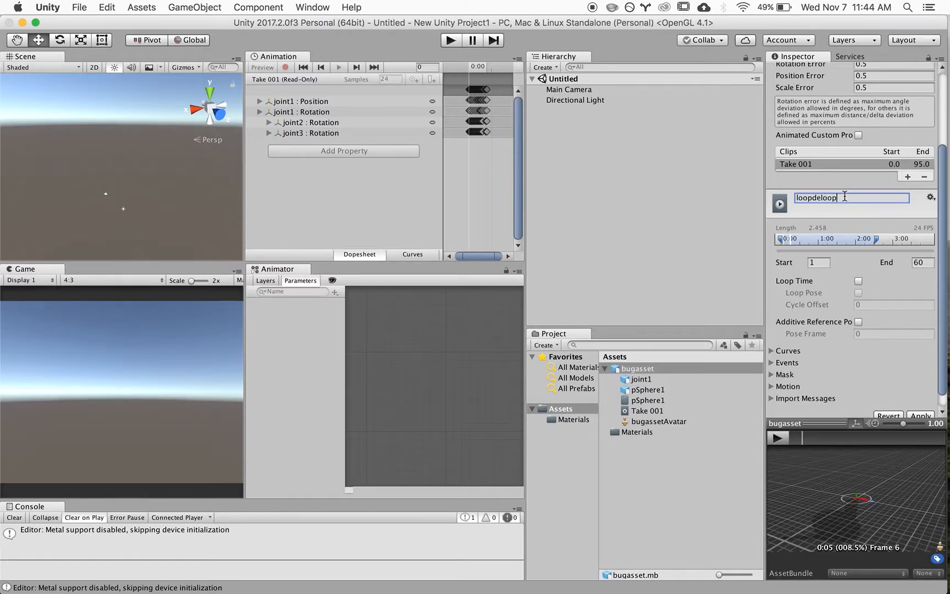
# Step: Add a second animation clip to the bugasset import settings and name it hover
pyautogui.click(907, 177)
pyautogui.click(849, 208)
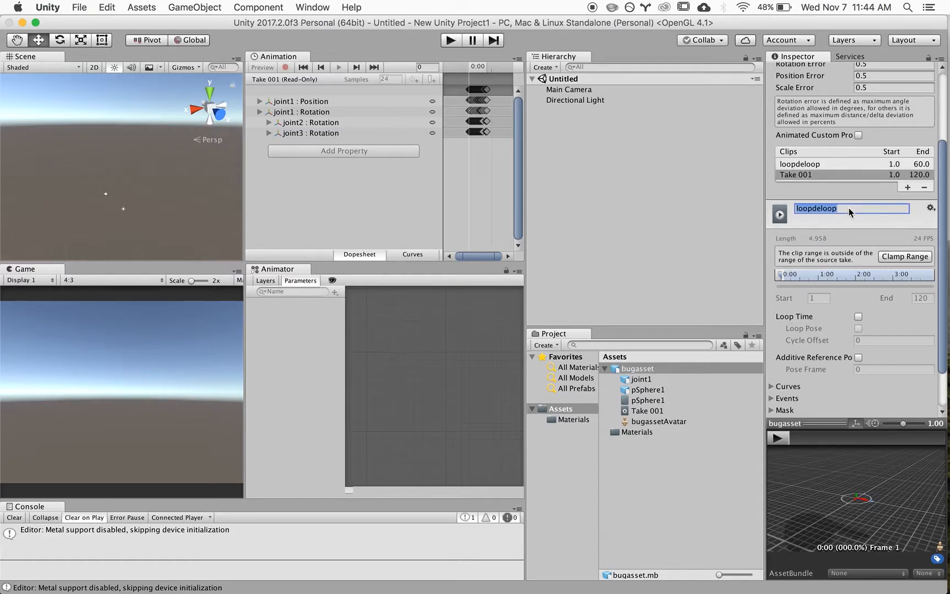
pyautogui.write('hover')
# Step: Clamp the hover clip's range to the source take and set its start frame to 65
pyautogui.click(900, 257)
pyautogui.click(817, 274)
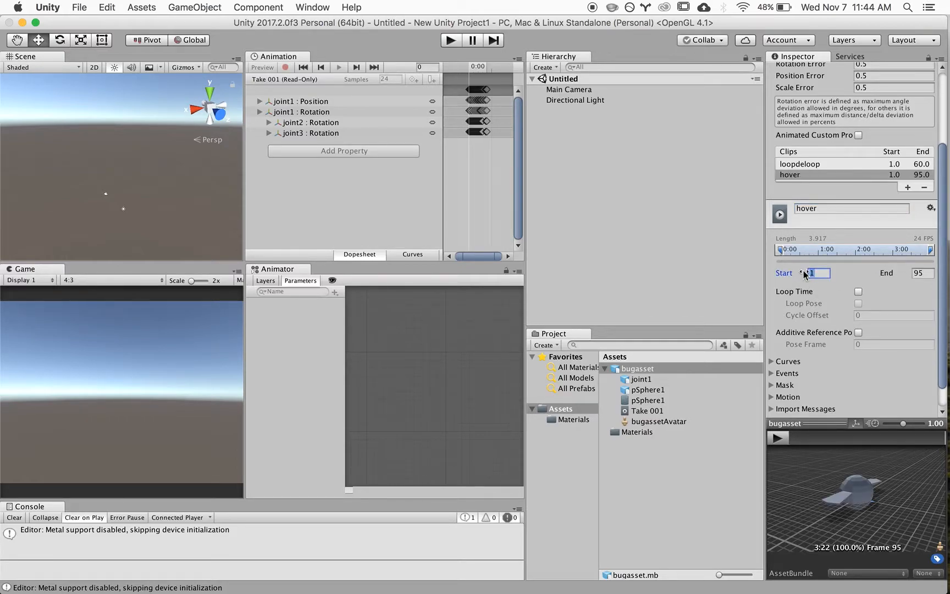
pyautogui.write('65')
pyautogui.click(909, 274)
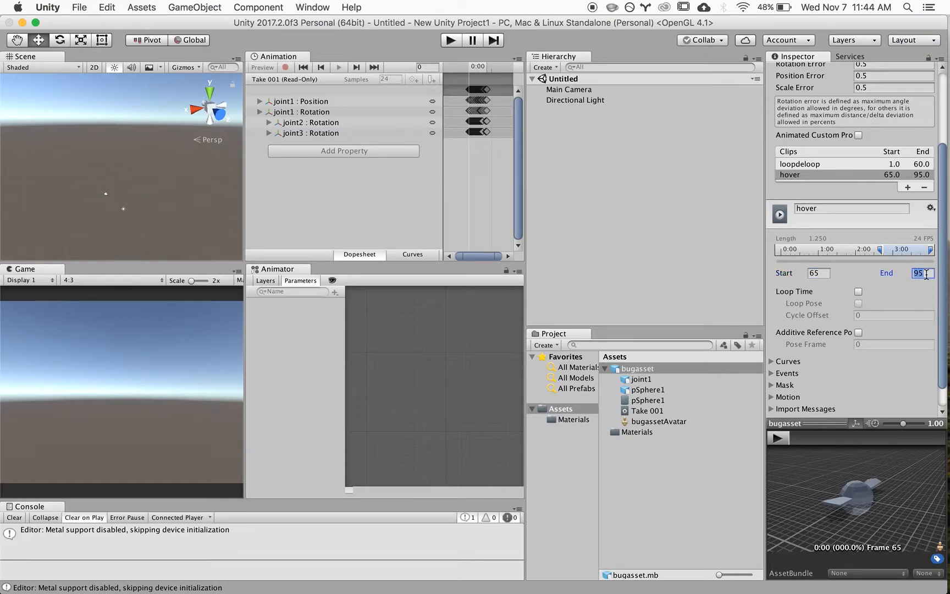
# Step: Turn on Loop Time for the hover clip and apply the bugasset import settings
pyautogui.click(858, 292)
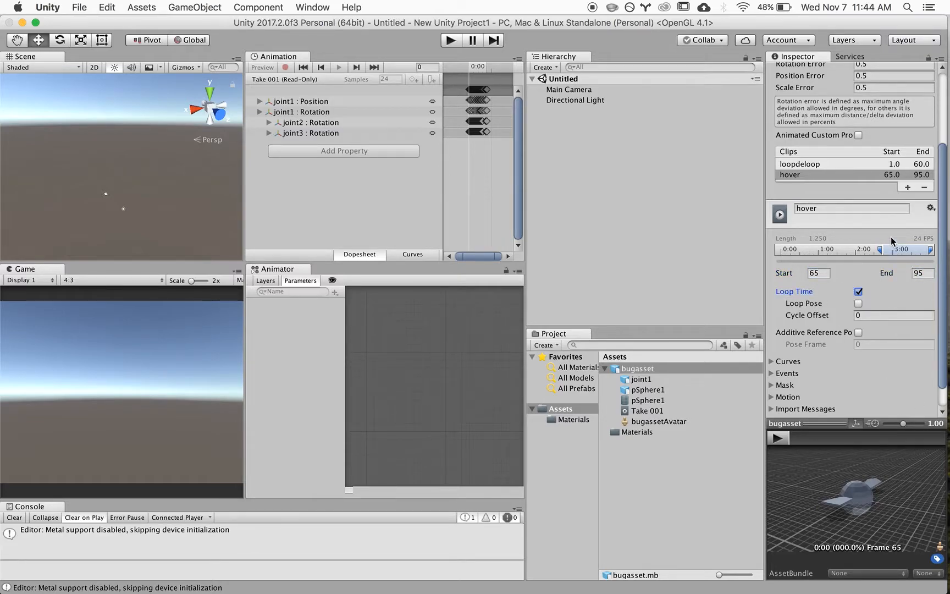
pyautogui.scroll(-2, 933, 388)
pyautogui.click(920, 402)
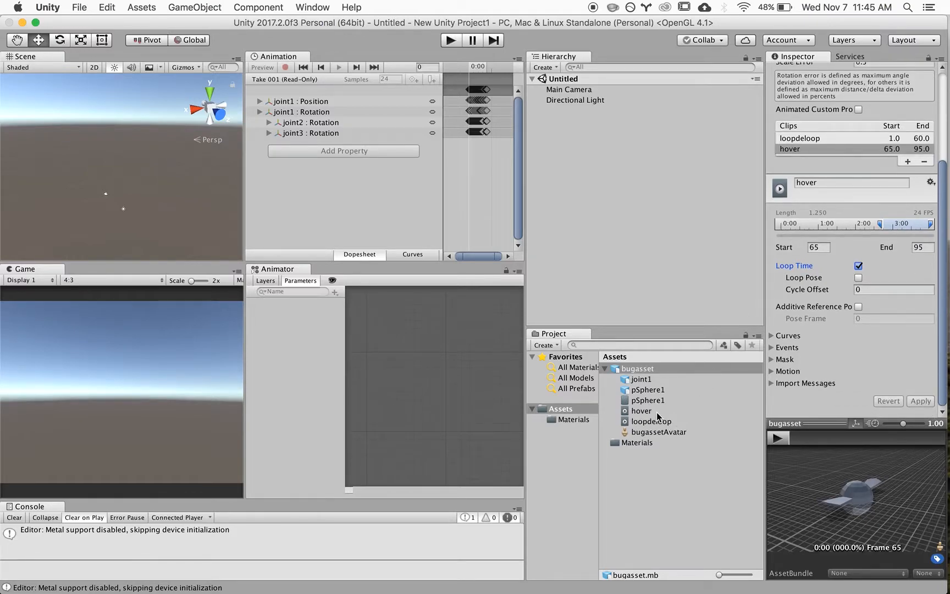
# Step: Select the imported hover clip in the project assets and play its preview
pyautogui.click(656, 411)
pyautogui.click(654, 422)
pyautogui.click(651, 412)
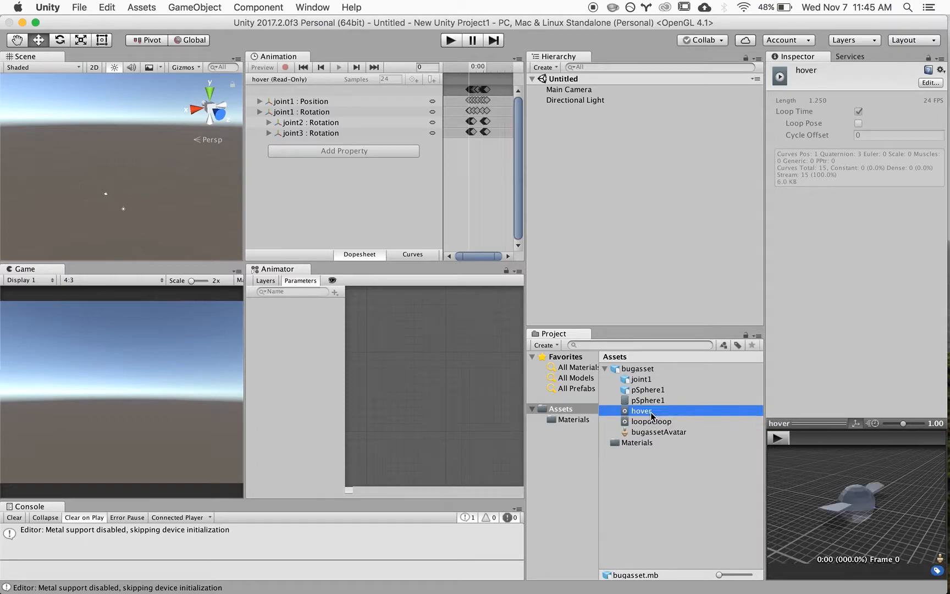
pyautogui.click(778, 437)
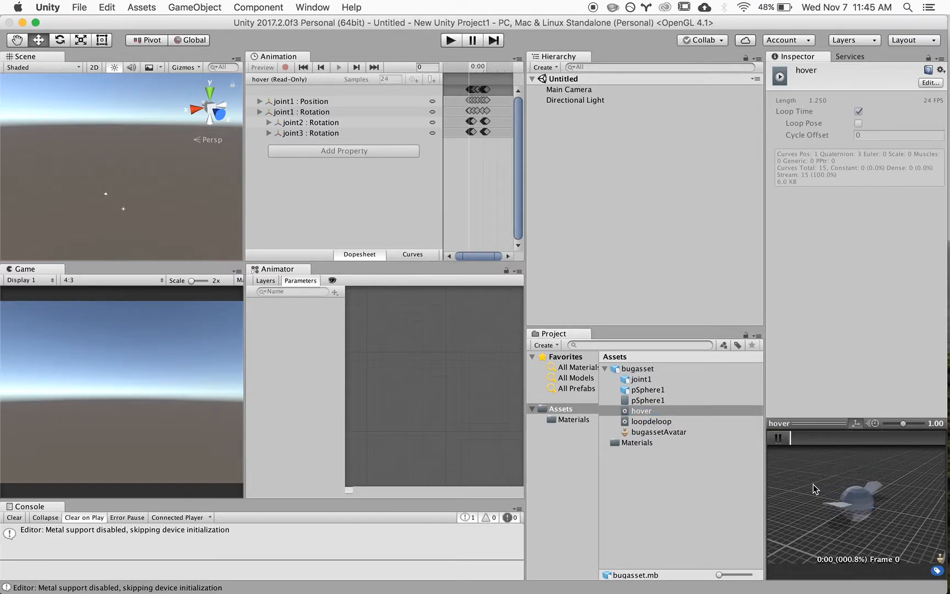
# Step: Preview the imported loopdeloop clip and orbit the preview to follow its motion
pyautogui.click(642, 411)
pyautogui.click(652, 422)
pyautogui.click(788, 437)
pyautogui.click(786, 438)
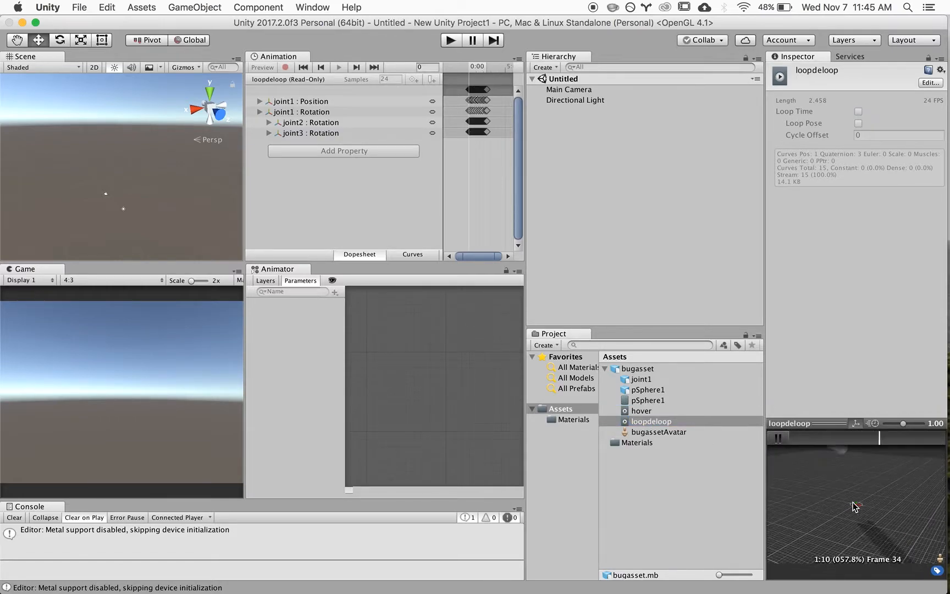
pyautogui.press('alt')
pyautogui.moveTo(844, 487); pyautogui.dragTo(845, 499)
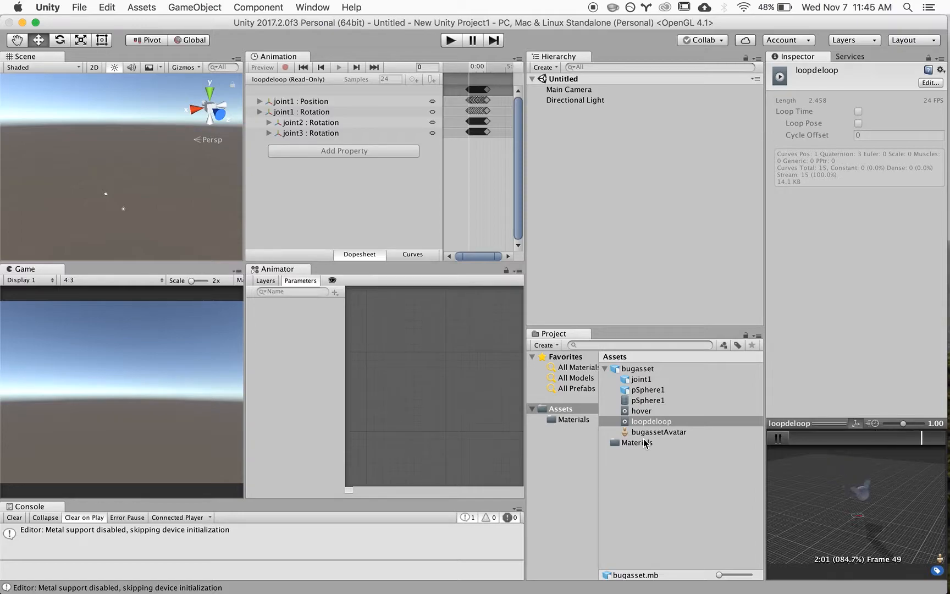
# Step: Place the bugasset model in the scene hierarchy as a new object
pyautogui.click(638, 368)
pyautogui.click(590, 225)
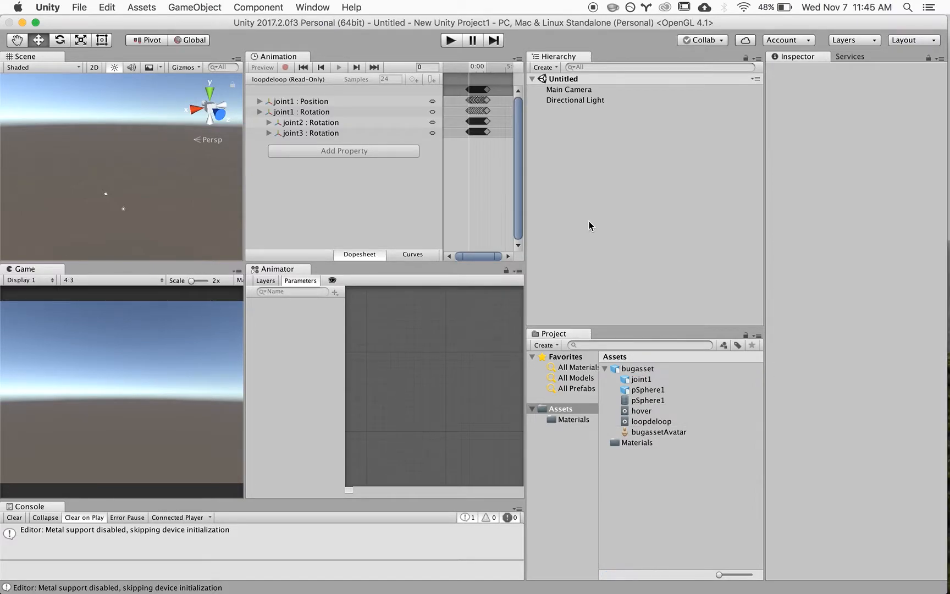
pyautogui.click(638, 369)
pyautogui.moveTo(640, 374); pyautogui.dragTo(581, 144)
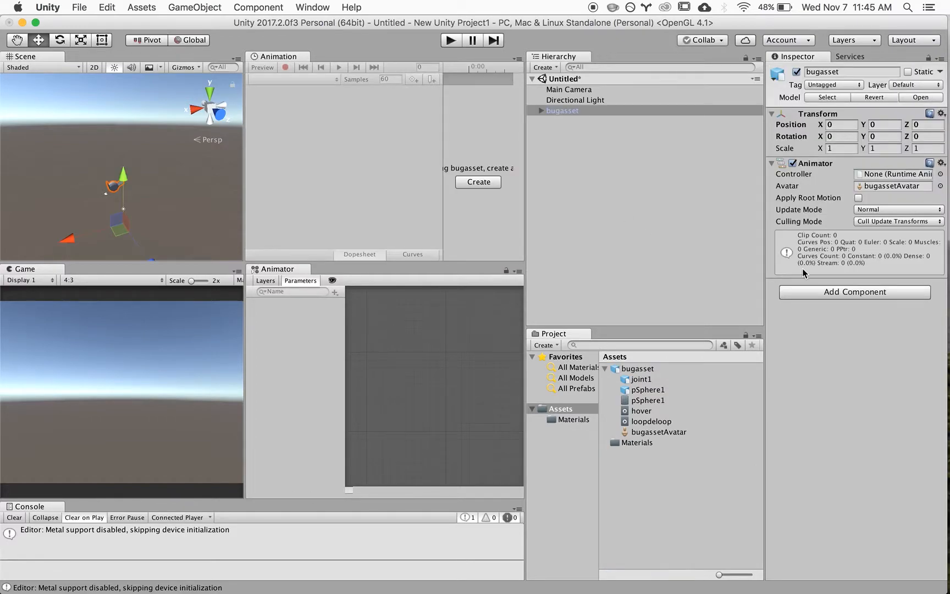
# Step: Create an Animator Controller in the Assets folder and name it bugcontroller
pyautogui.click(689, 472)
pyautogui.rightClick(649, 469)
pyautogui.moveTo(727, 336)
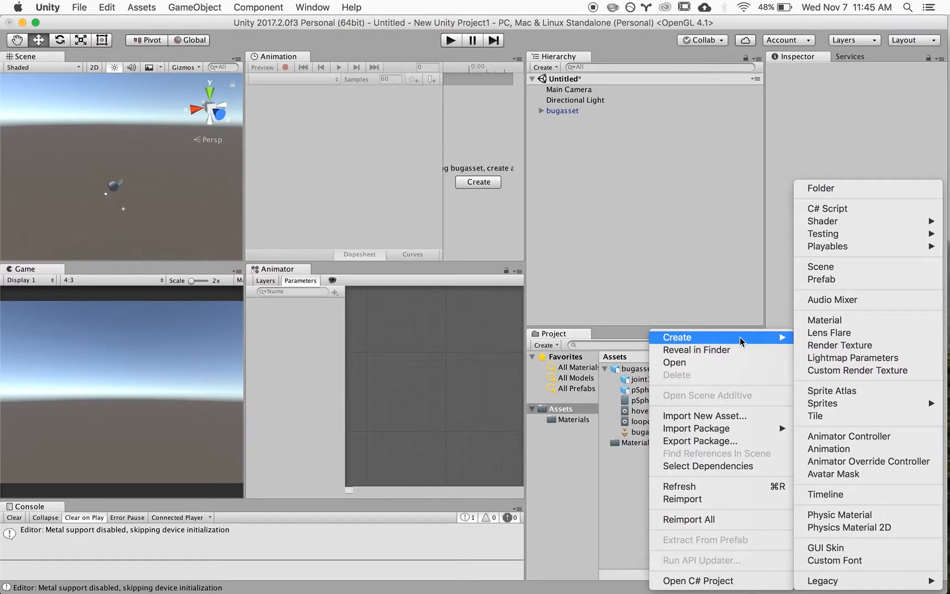
pyautogui.click(840, 436)
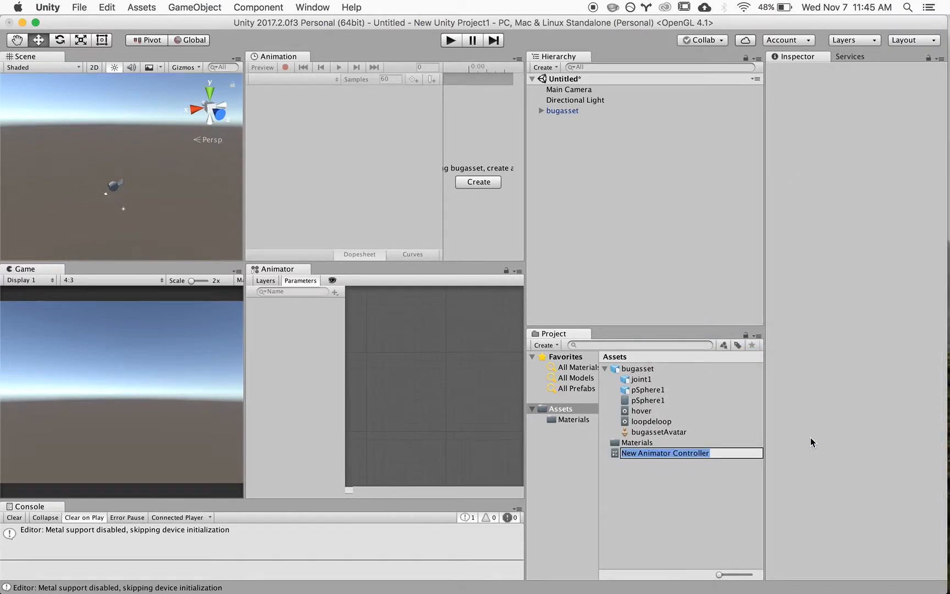
pyautogui.write('bugcontroller')
pyautogui.press('Return')
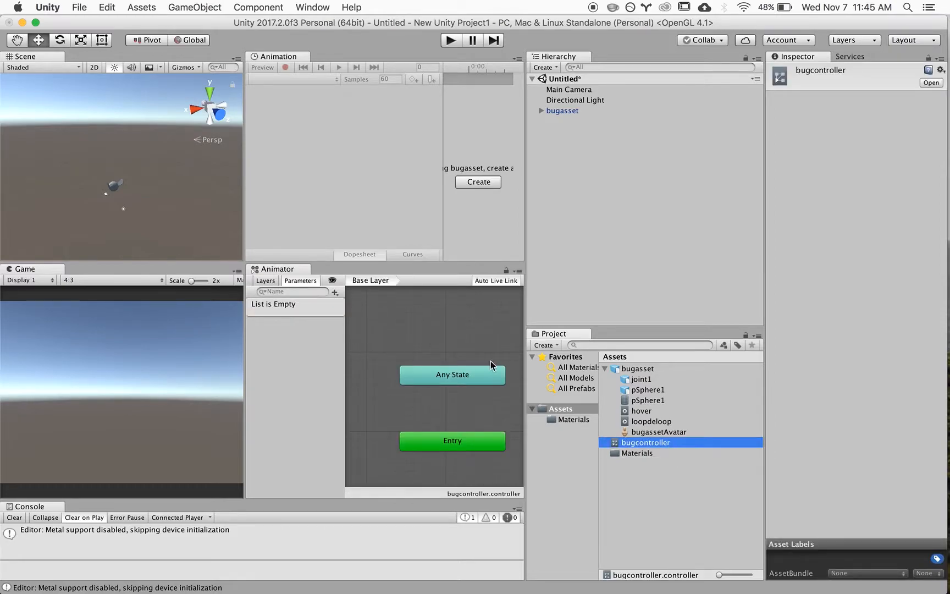
# Step: Assign bugcontroller as the controller of the scene bugasset's Animator component
pyautogui.click(575, 113)
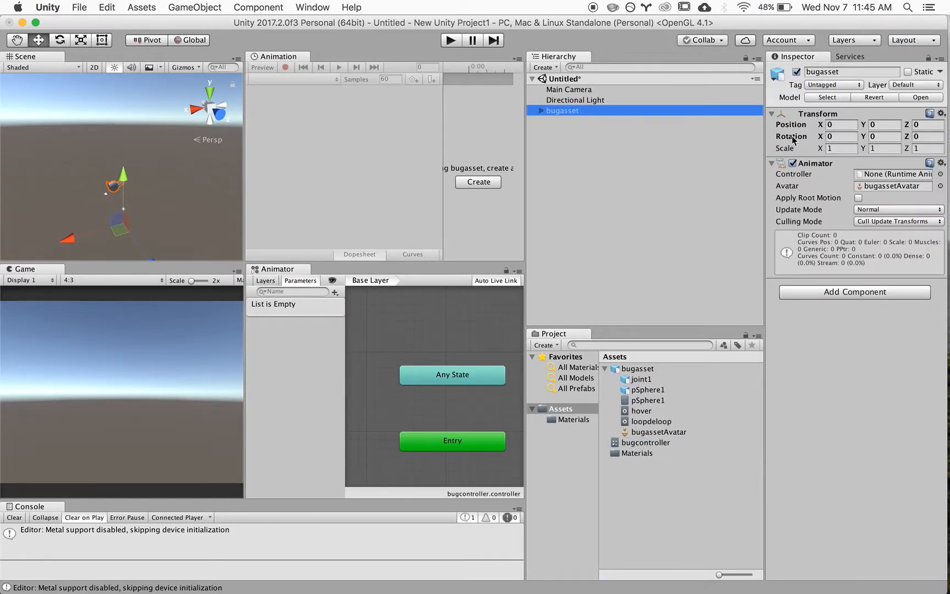
pyautogui.moveTo(624, 447); pyautogui.dragTo(863, 180)
# Step: Widen the Animator view and move the Any State and Entry nodes aside to free space in the graph
pyautogui.moveTo(520, 322); pyautogui.dragTo(562, 320)
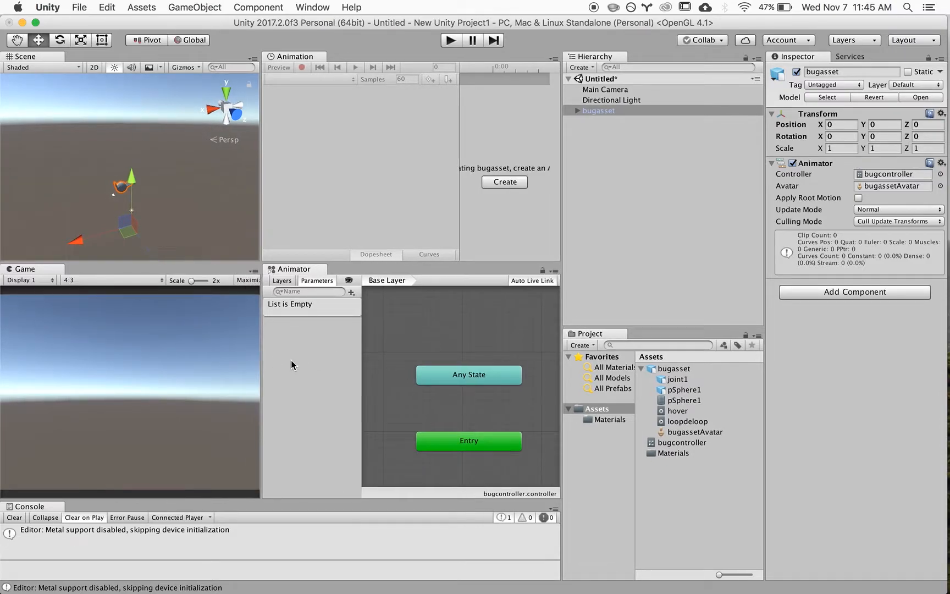
pyautogui.click(474, 344)
pyautogui.moveTo(468, 328); pyautogui.dragTo(527, 483)
pyautogui.moveTo(515, 446); pyautogui.dragTo(478, 432)
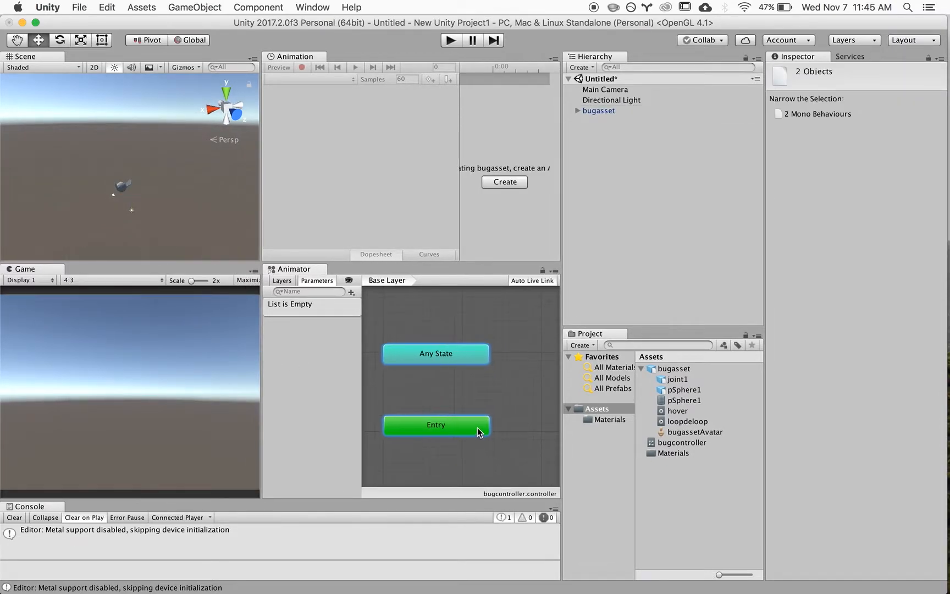
pyautogui.click(512, 427)
# Step: Add the loopdeloop and hover clips as states in bugcontroller's Base Layer, arranging loopdeloop above hover
pyautogui.click(674, 421)
pyautogui.keyDown('shift'); pyautogui.click(680, 412); pyautogui.keyUp('shift')
pyautogui.moveTo(684, 415); pyautogui.dragTo(441, 372)
pyautogui.moveTo(497, 393); pyautogui.dragTo(504, 444)
pyautogui.moveTo(512, 365); pyautogui.dragTo(504, 389)
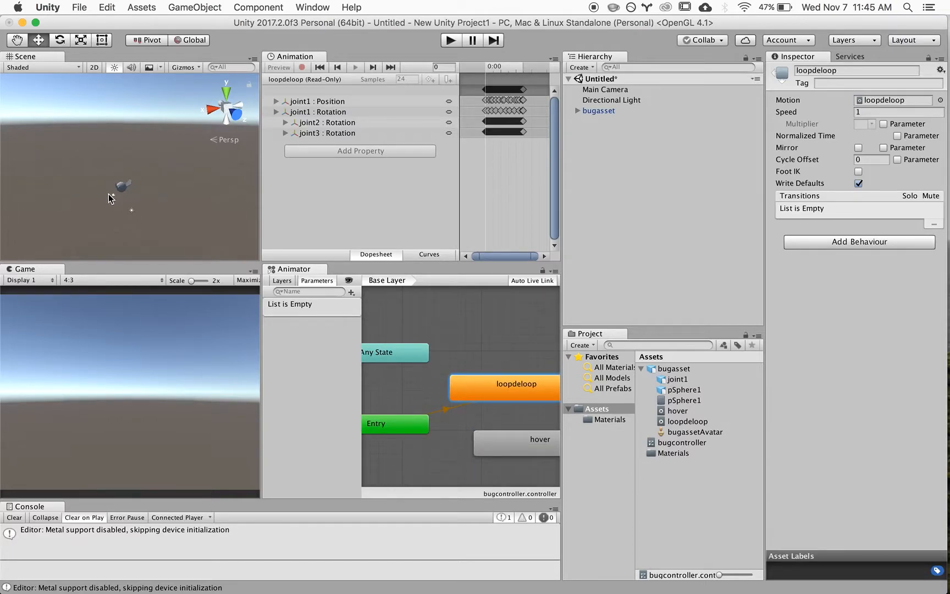
# Step: Run the scene to watch the loopdeloop default state, and stop play mode
pyautogui.click(448, 42)
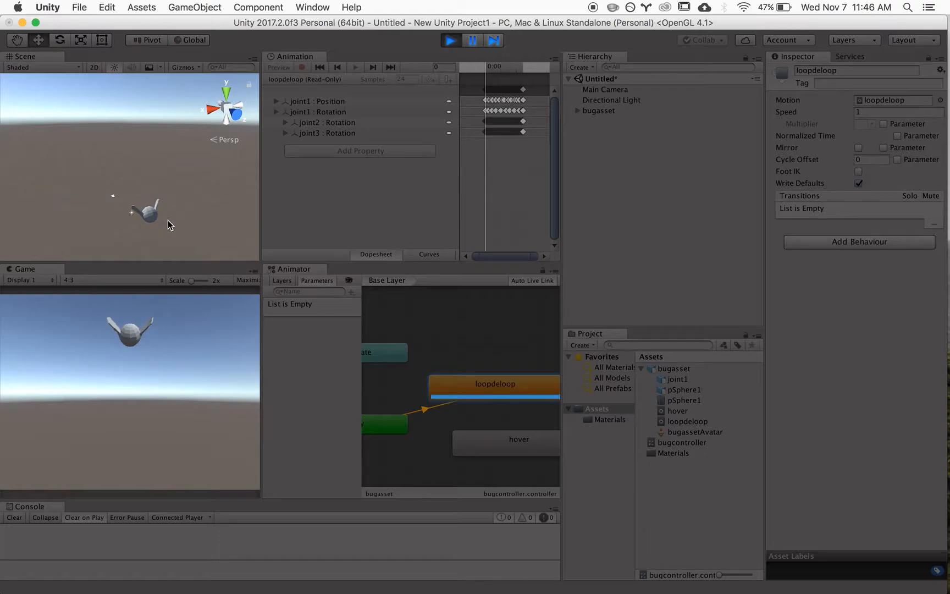
pyautogui.click(451, 40)
# Step: Set the hover state as the layer's default state and test it in play mode
pyautogui.click(503, 439)
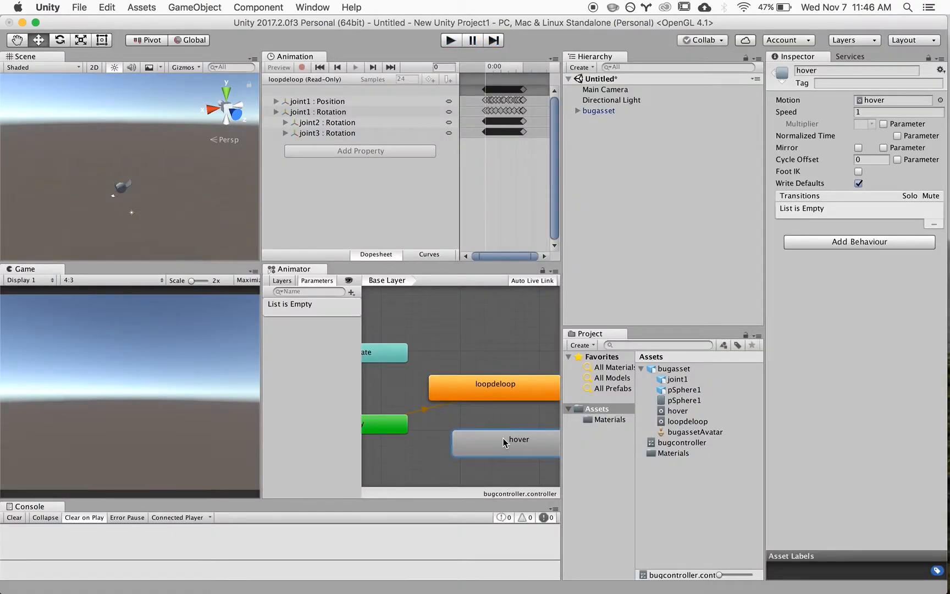
pyautogui.rightClick(505, 442)
pyautogui.click(521, 457)
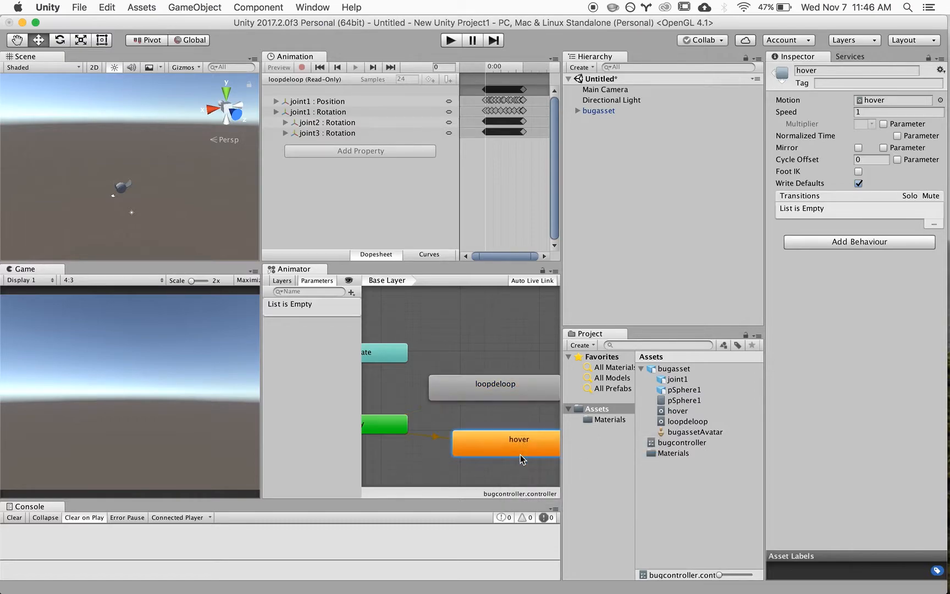
pyautogui.click(451, 41)
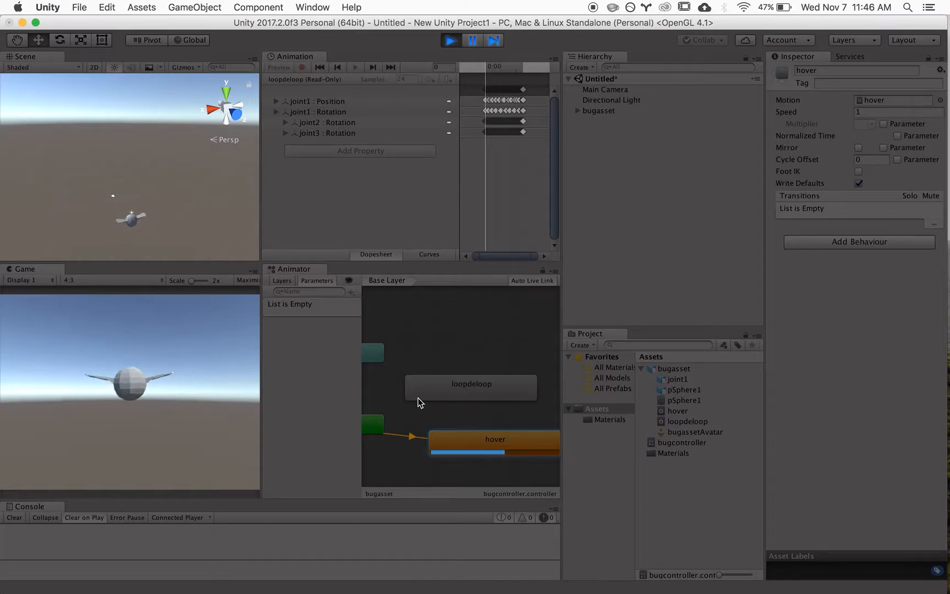
pyautogui.click(449, 42)
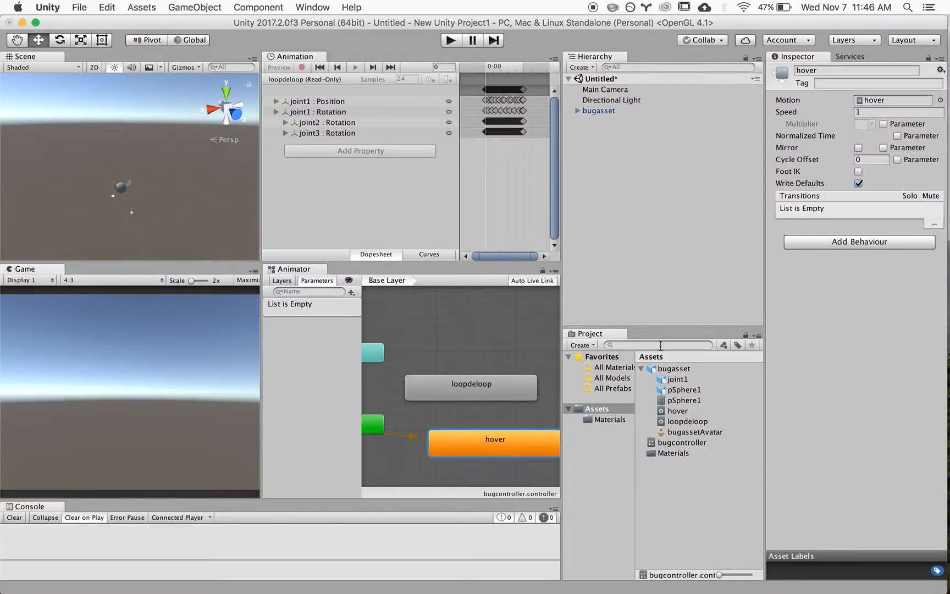
# Step: Review the hover and loopdeloop clips, the loopdeloop import settings, bugcontroller, and the Animator component on the scene's bugasset
pyautogui.click(674, 369)
pyautogui.click(688, 413)
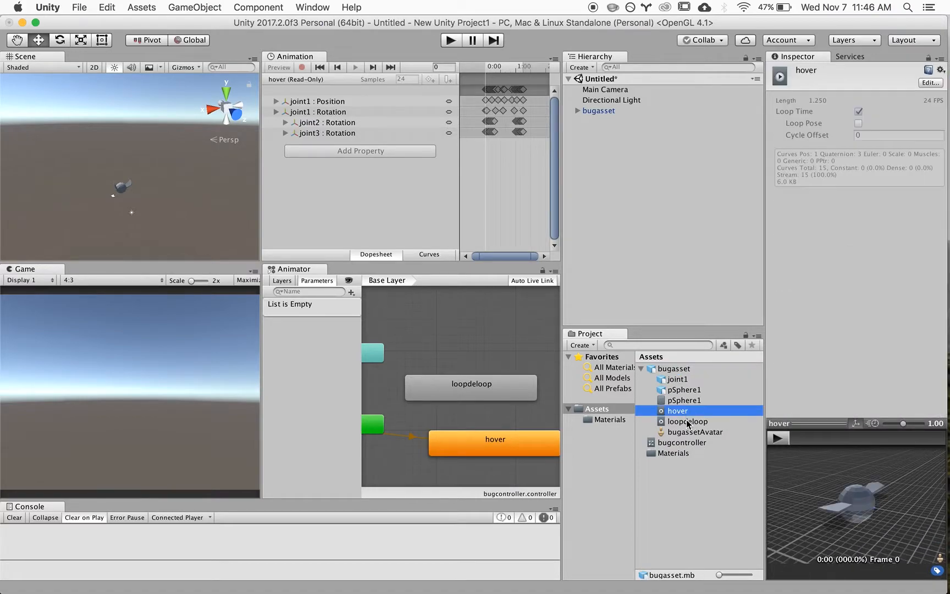
pyautogui.click(688, 422)
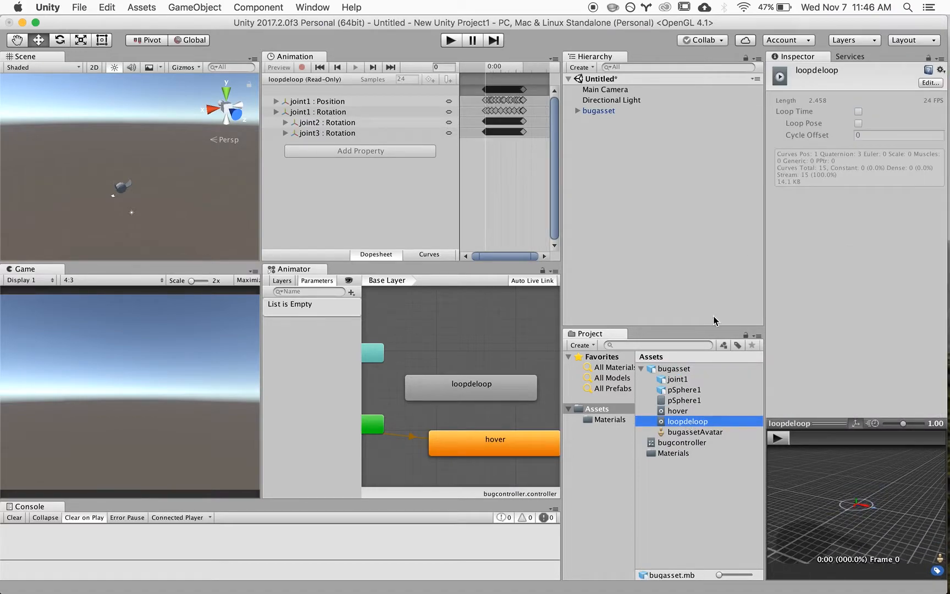
pyautogui.click(929, 83)
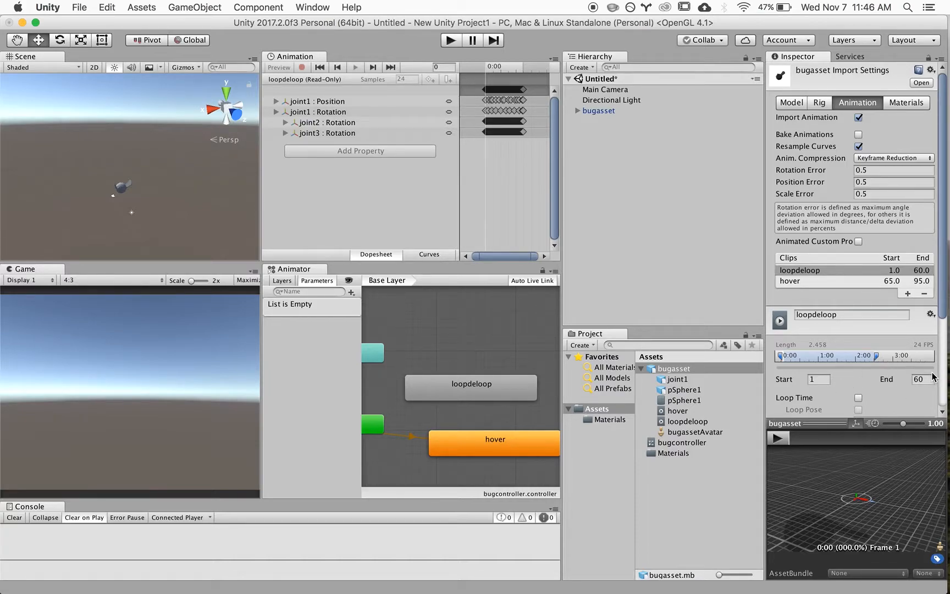
pyautogui.click(715, 498)
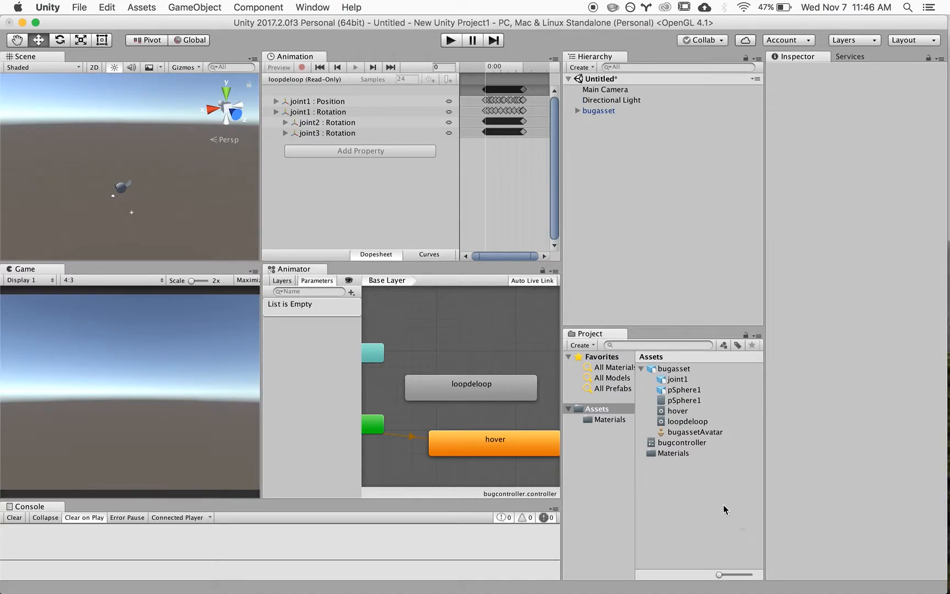
pyautogui.click(668, 442)
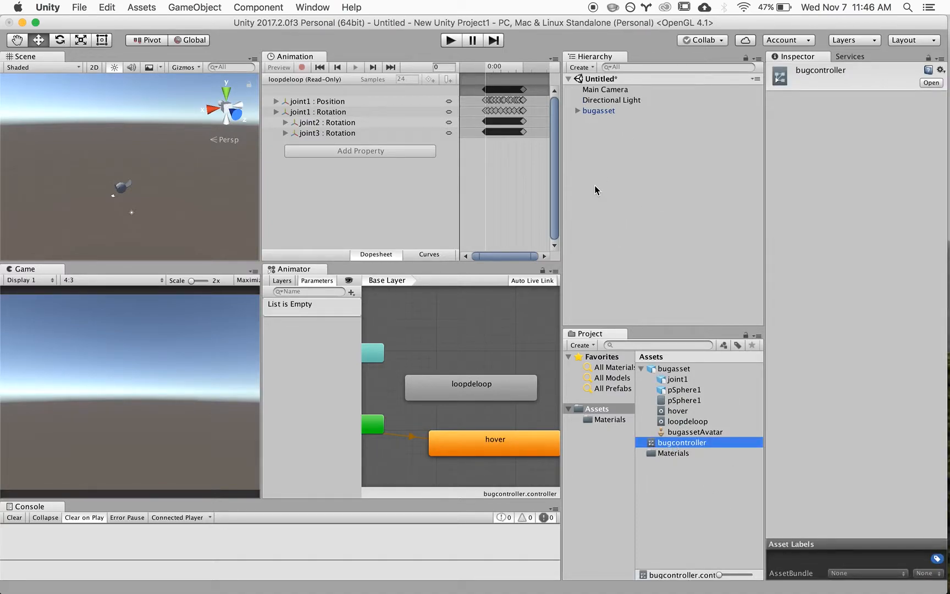
pyautogui.click(586, 111)
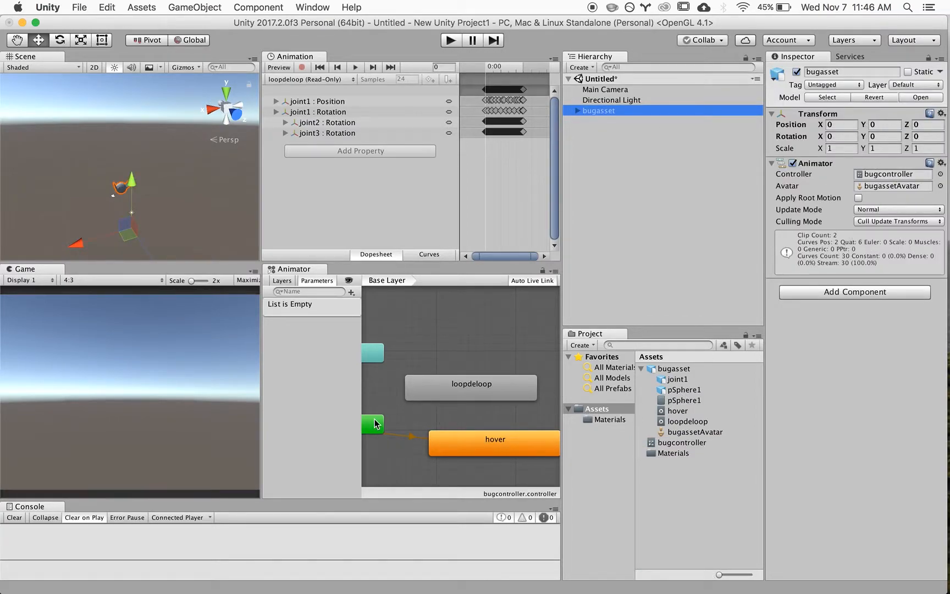
# Step: Select the loopdeloop and hover states together and shift them slightly within the Base Layer graph
pyautogui.moveTo(432, 332); pyautogui.dragTo(515, 484)
pyautogui.click(510, 465)
pyautogui.moveTo(455, 344); pyautogui.dragTo(501, 448)
pyautogui.click(503, 409)
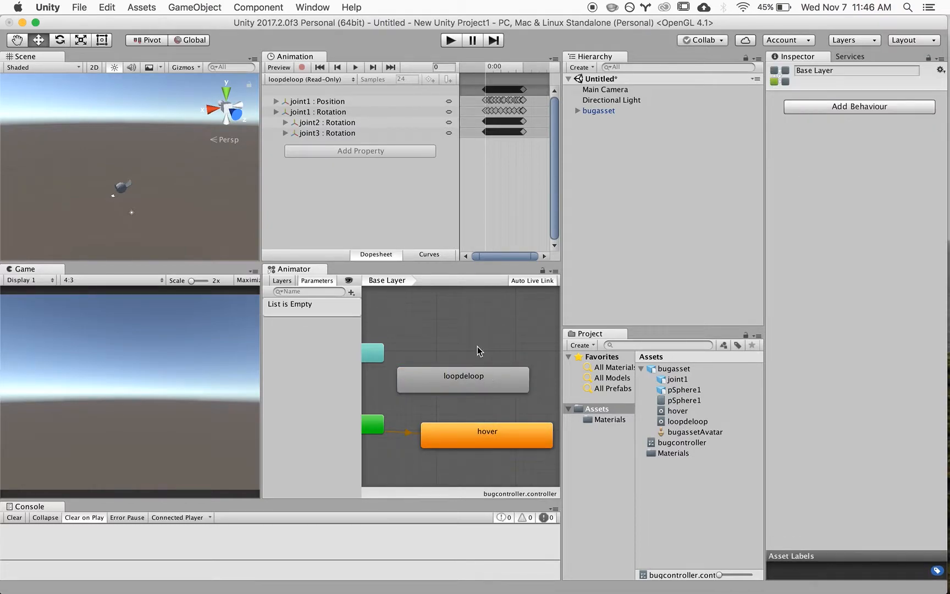